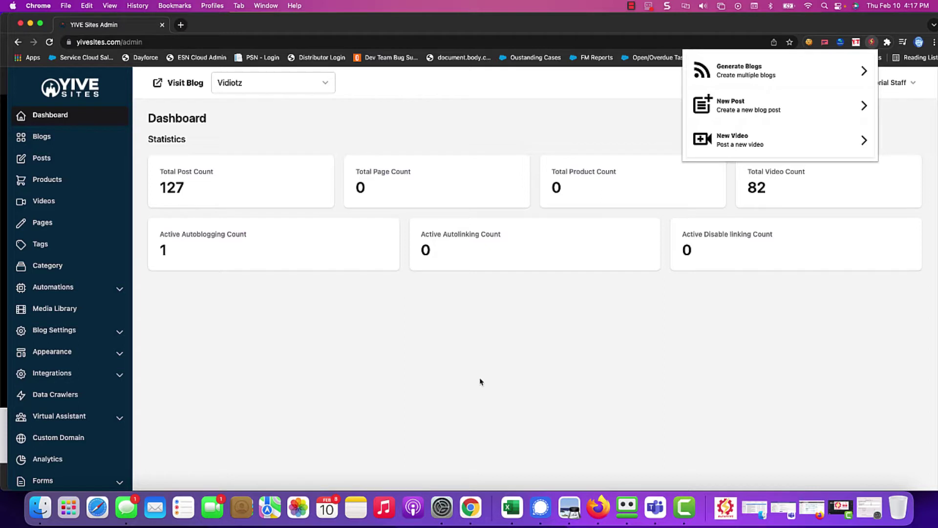
# Step: Open the Generate Blogs form, switch to Excel and enter the headers name, subdomain and description in A1:C1
pyautogui.click(727, 75)
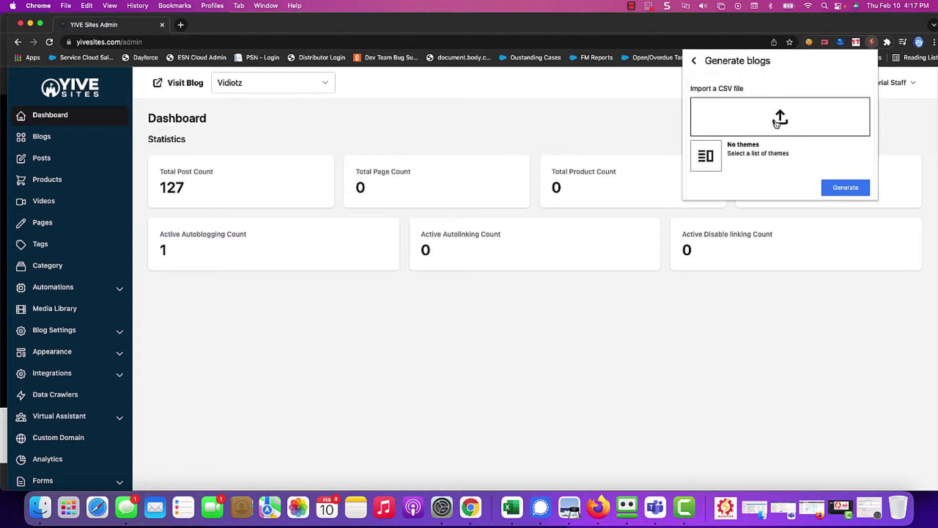
pyautogui.click(510, 507)
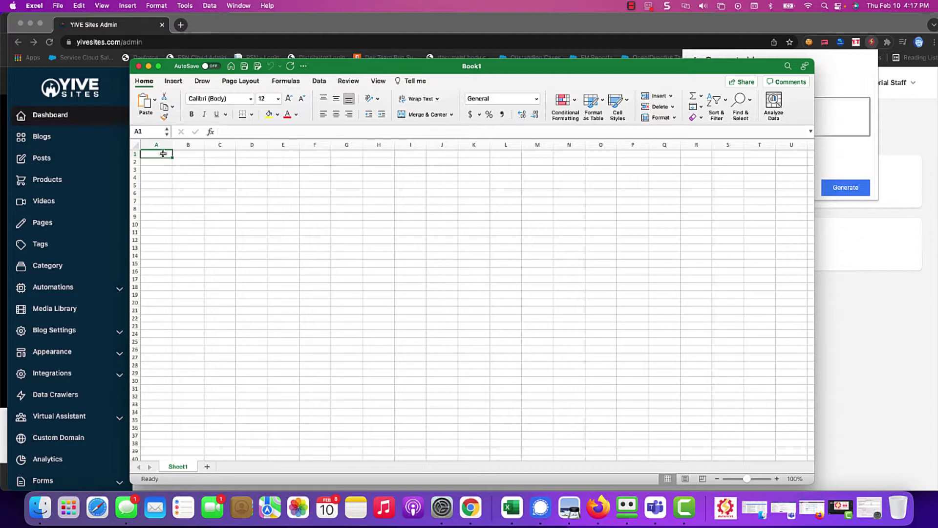
pyautogui.write('name')
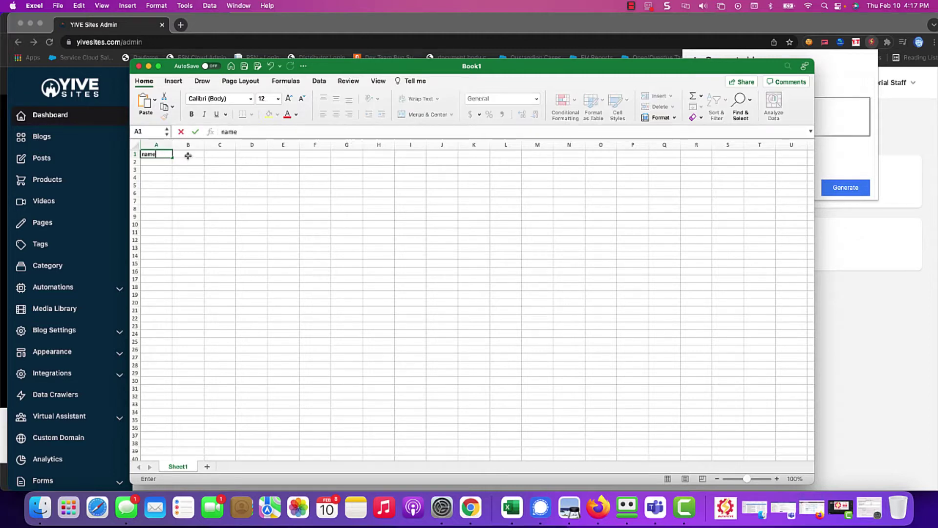
pyautogui.click(188, 155)
pyautogui.write('sub')
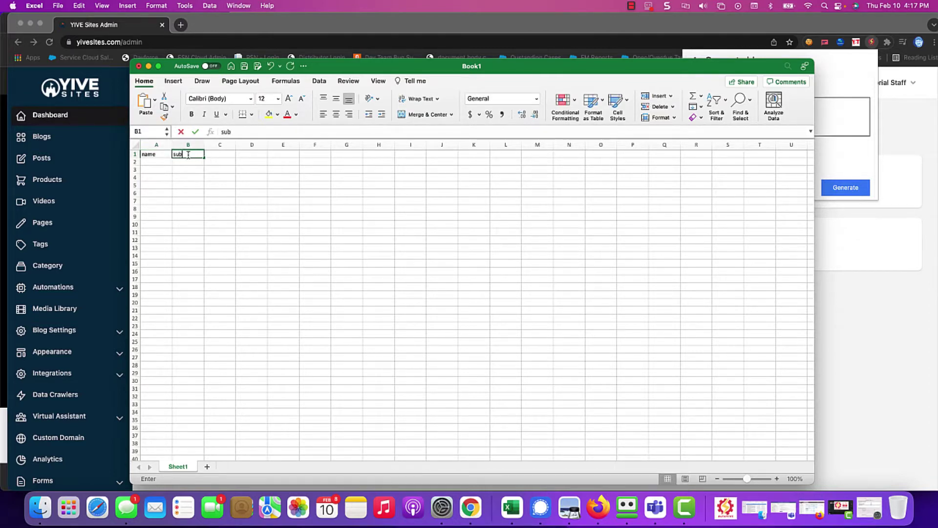
pyautogui.write('domain')
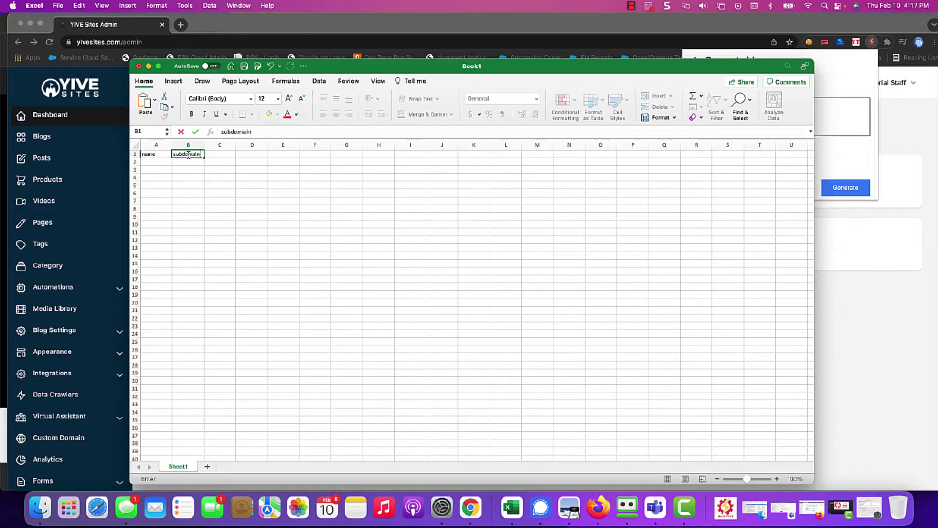
pyautogui.click(220, 155)
pyautogui.write('de')
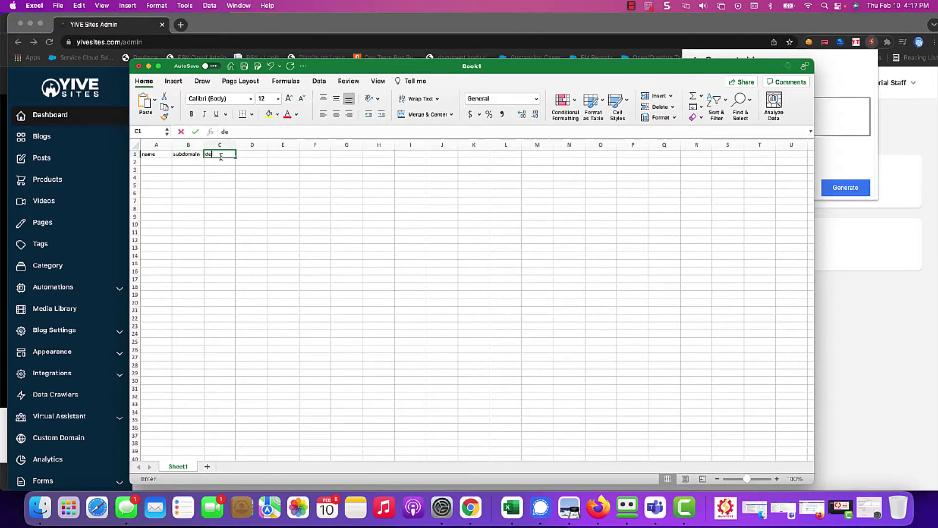
pyautogui.write('scription')
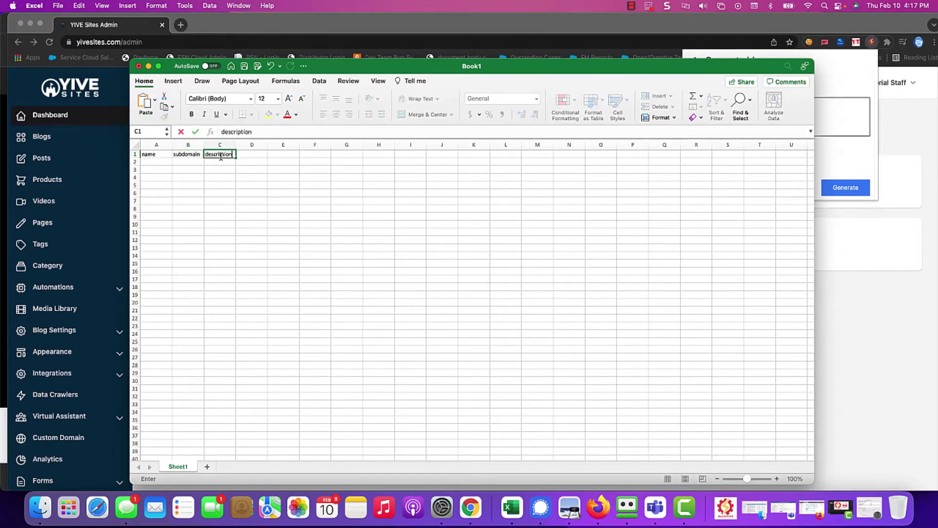
# Step: Enter "All about Cameras" as the blog name in A2 and fit column A to its contents
pyautogui.click(162, 160)
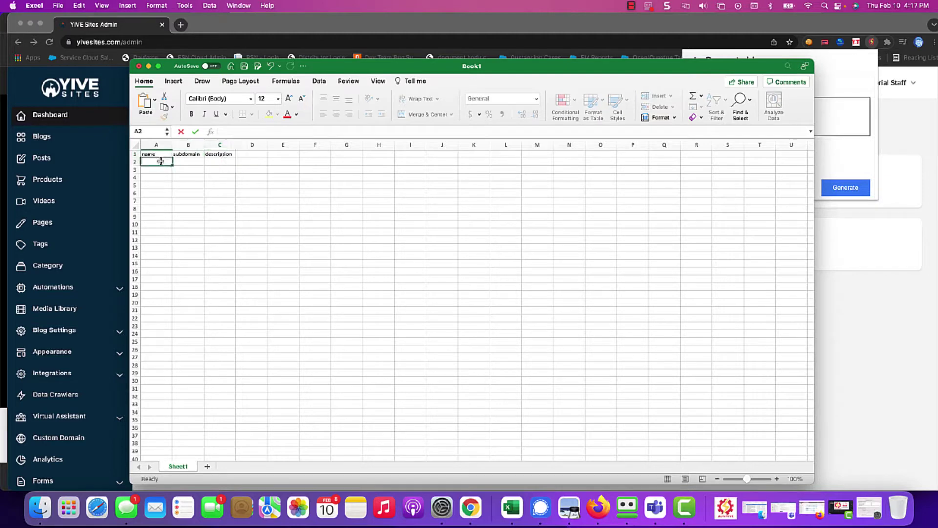
pyautogui.click(188, 163)
pyautogui.click(218, 164)
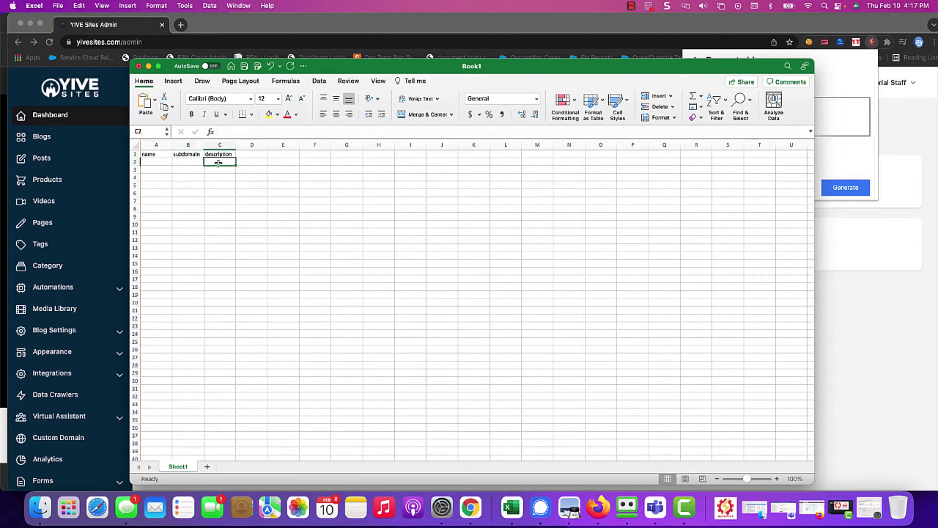
pyautogui.click(163, 164)
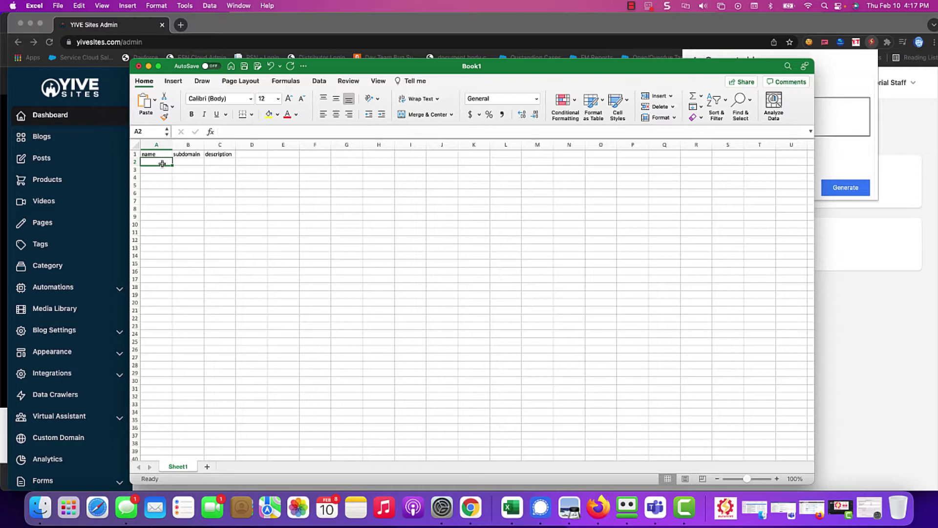
pyautogui.write('All about Cameras')
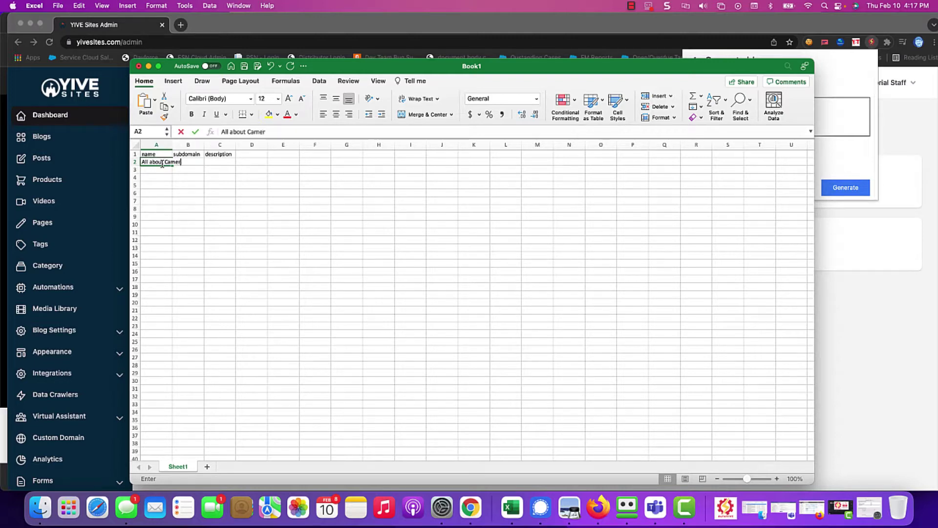
pyautogui.doubleClick(172, 145)
# Step: Enter "all-about-cameras" as the subdomain in B2 and fit column B to its contents
pyautogui.click(198, 161)
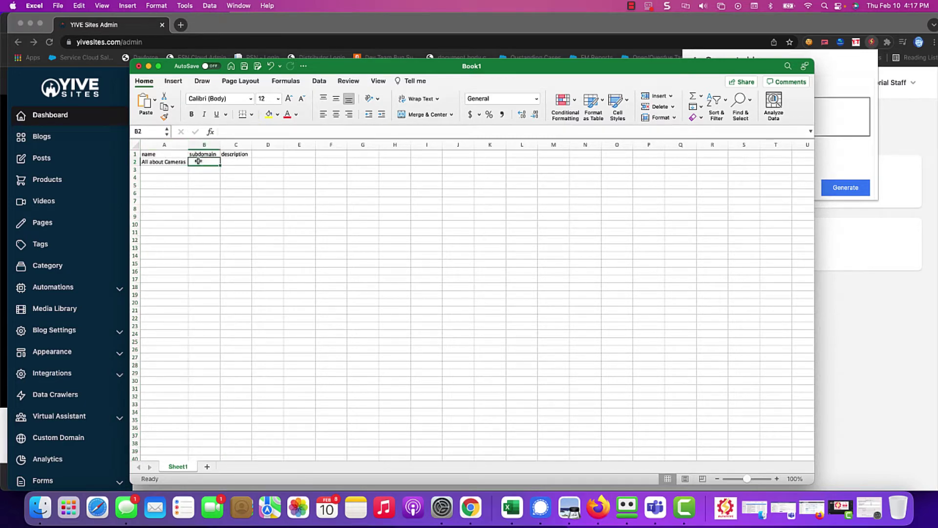
pyautogui.write('all-about')
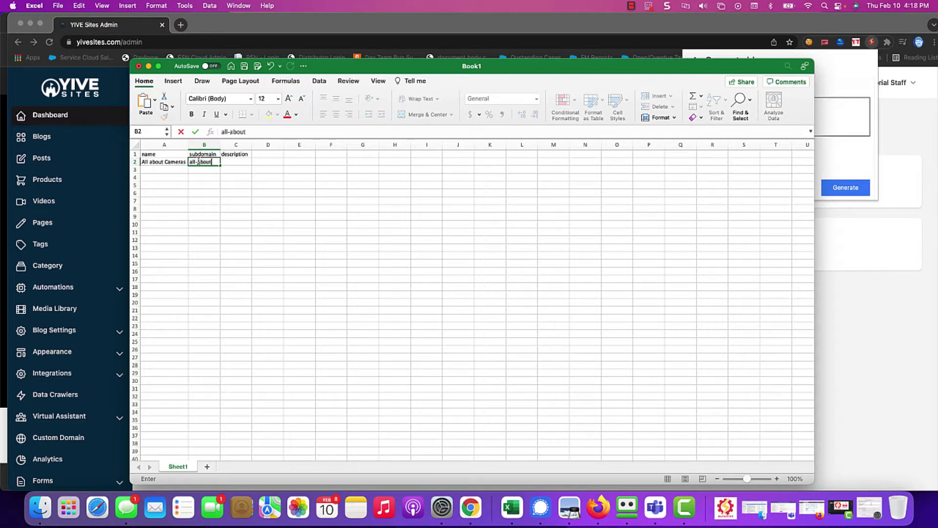
pyautogui.write('-cameras')
pyautogui.click(225, 145)
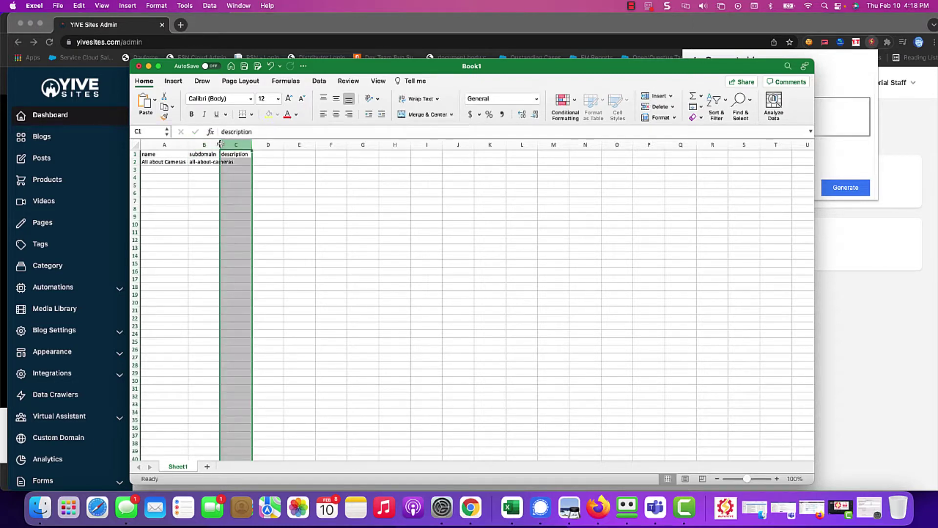
pyautogui.doubleClick(220, 144)
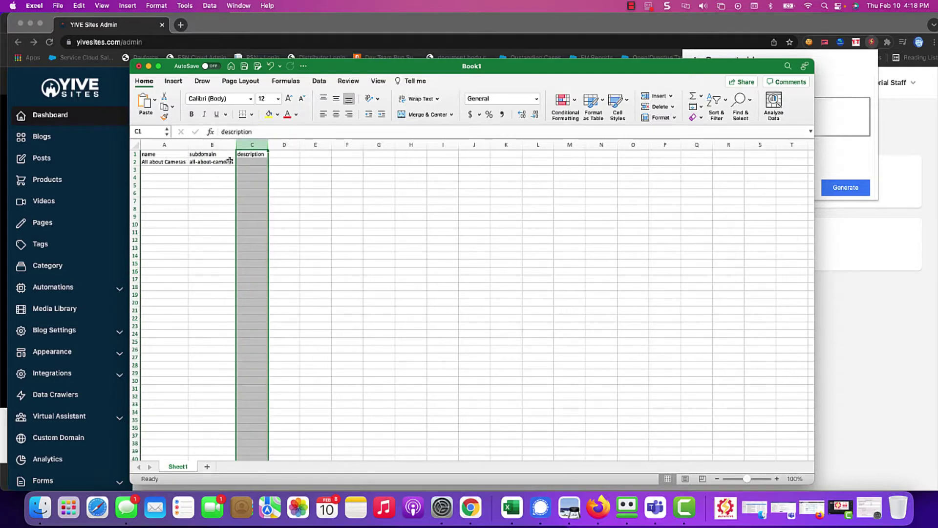
# Step: Copy the blog name from A2 into the description cell C2 and widen column C to fit it
pyautogui.click(256, 164)
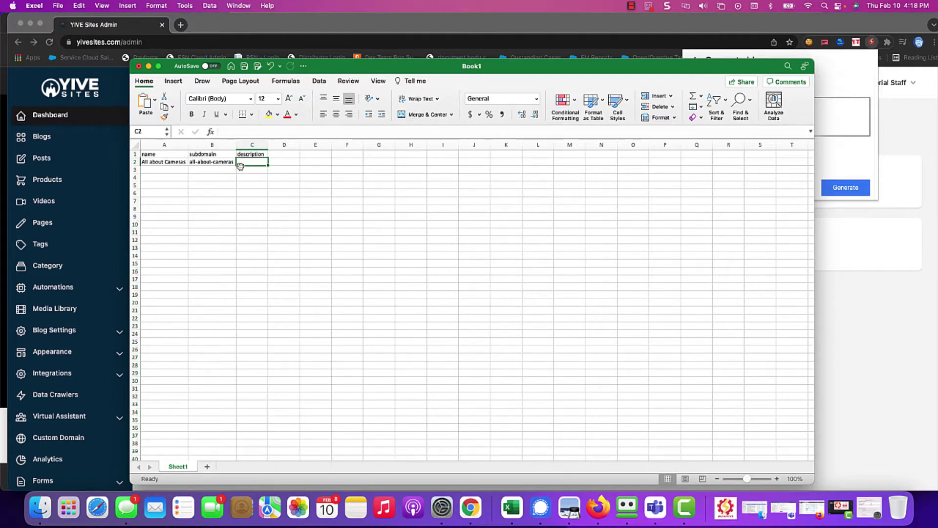
pyautogui.click(175, 163)
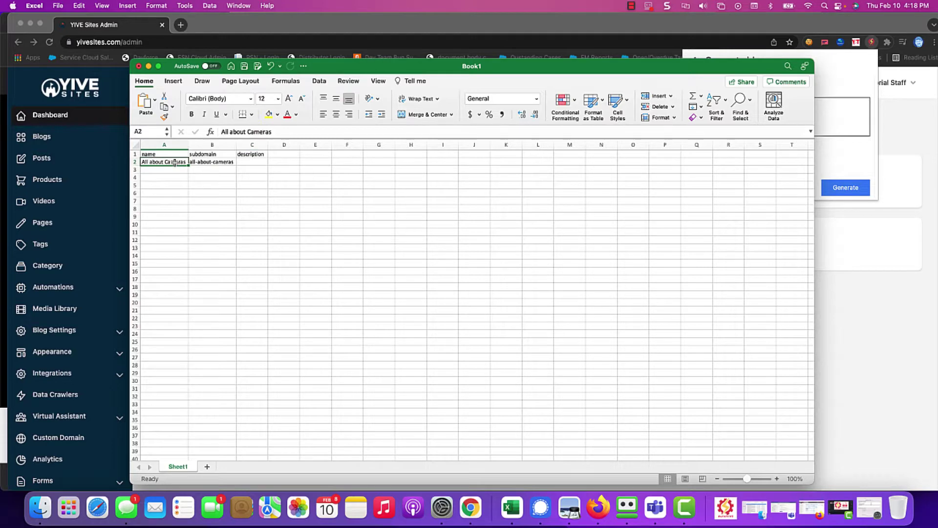
pyautogui.press('super+c')
pyautogui.click(251, 162)
pyautogui.press('super+v')
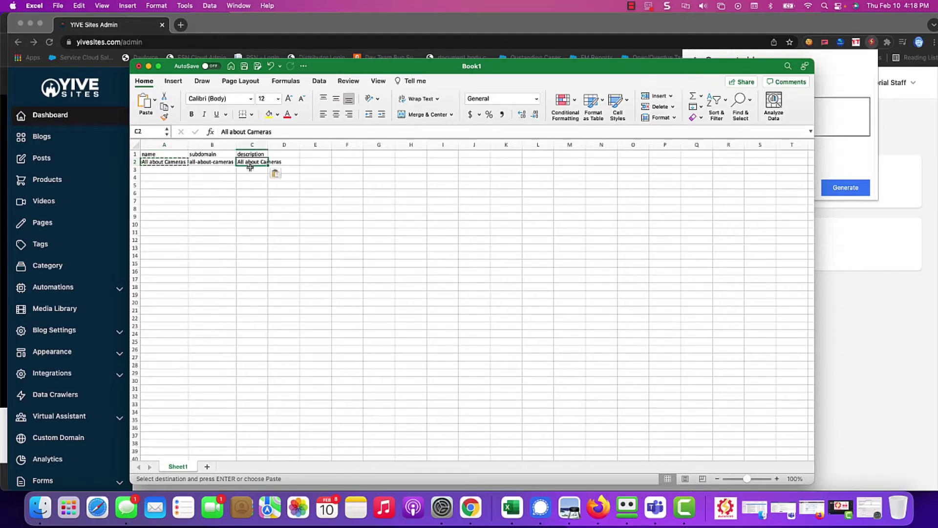
pyautogui.moveTo(268, 146); pyautogui.dragTo(283, 146)
pyautogui.click(171, 173)
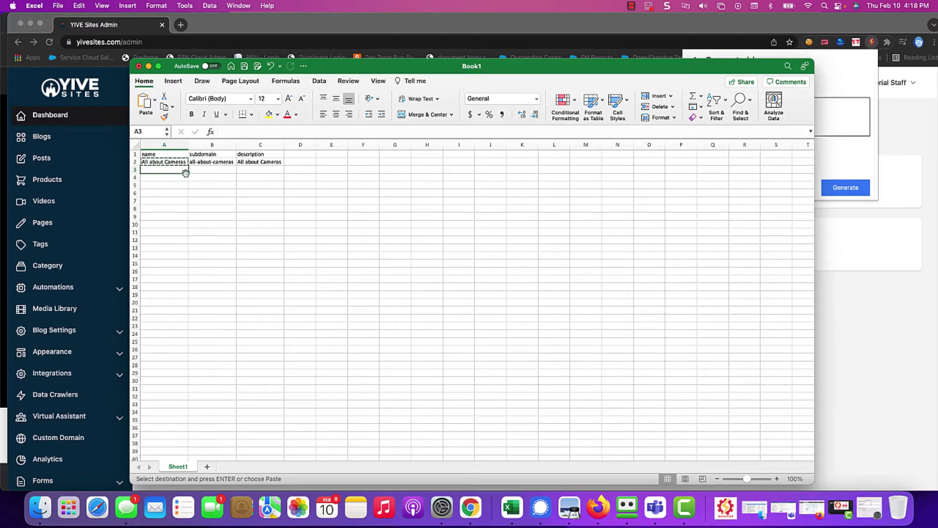
# Step: Switch to Chrome, search Google for ubersuggest in a new tab and open Ubersuggest's free keyword tool
pyautogui.click(182, 25)
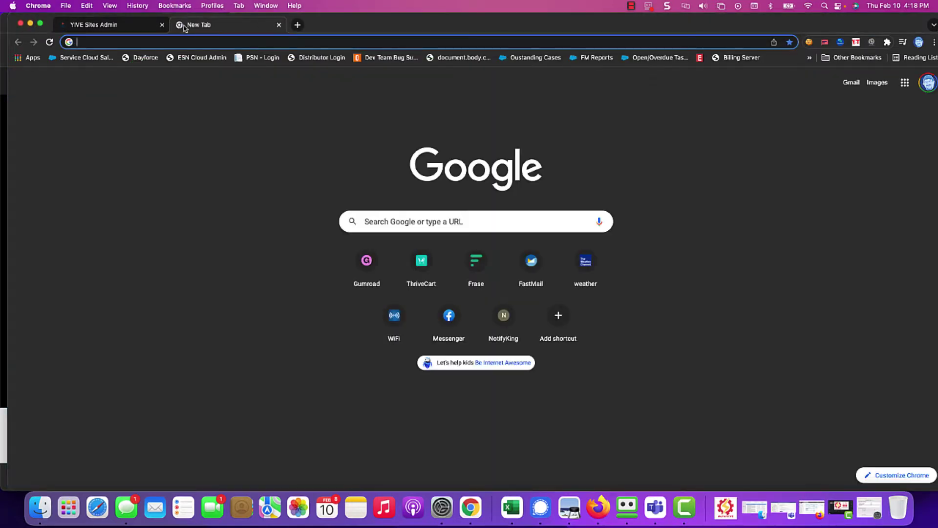
pyautogui.write('ubersugge')
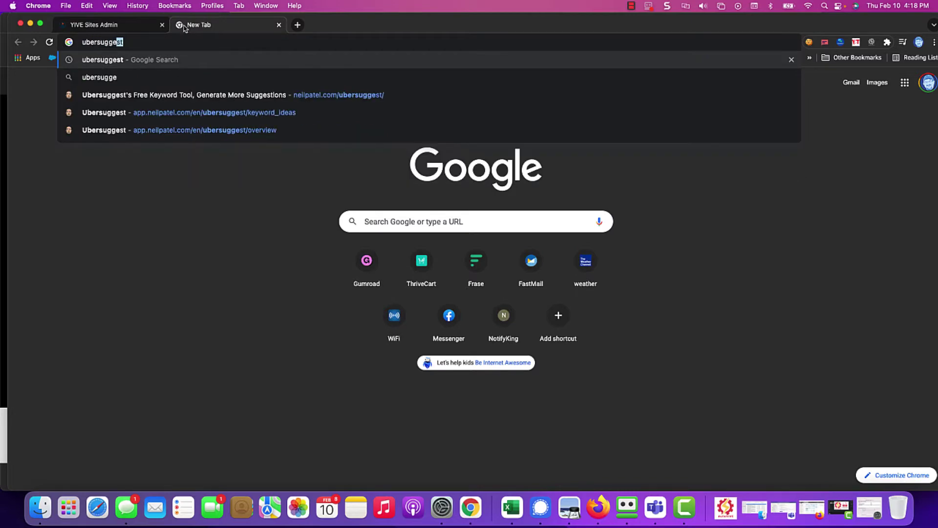
pyautogui.press('Return')
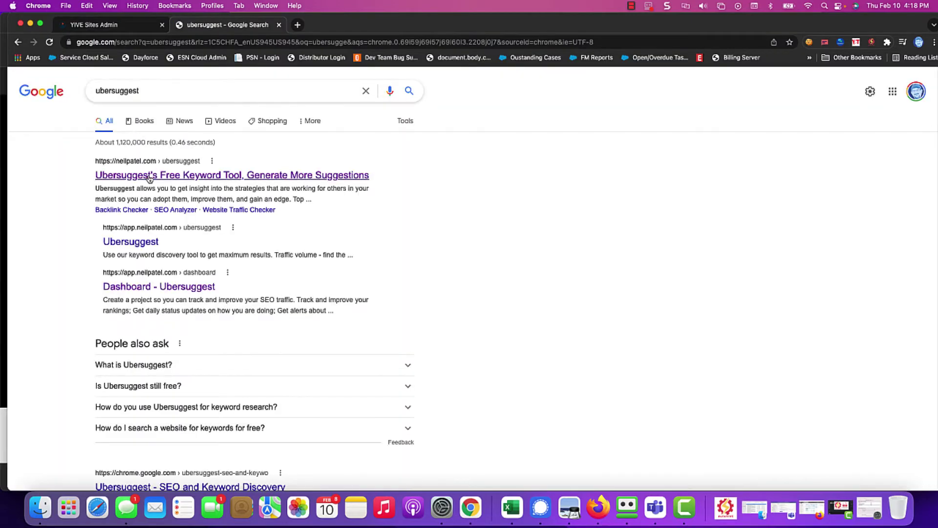
pyautogui.click(149, 177)
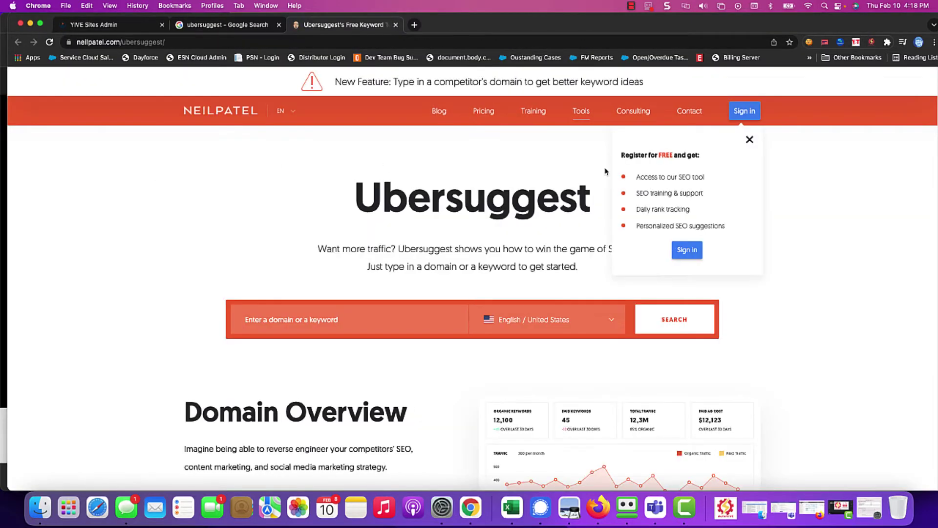
# Step: Sign in to Ubersuggest with the Google account
pyautogui.click(742, 112)
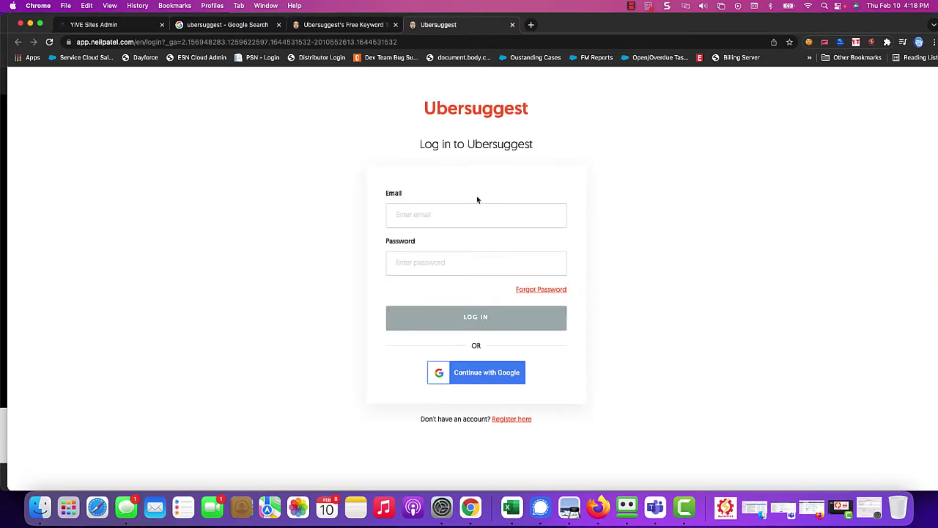
pyautogui.click(480, 376)
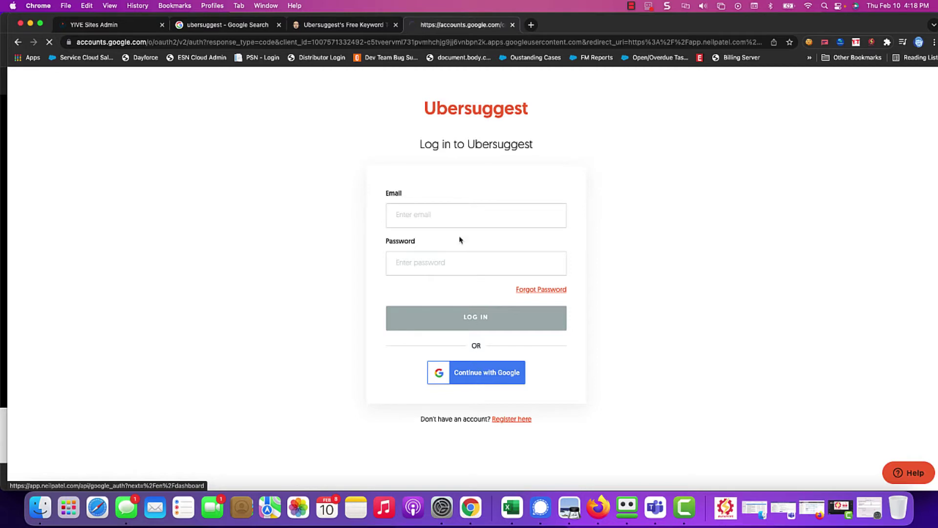
pyautogui.click(458, 250)
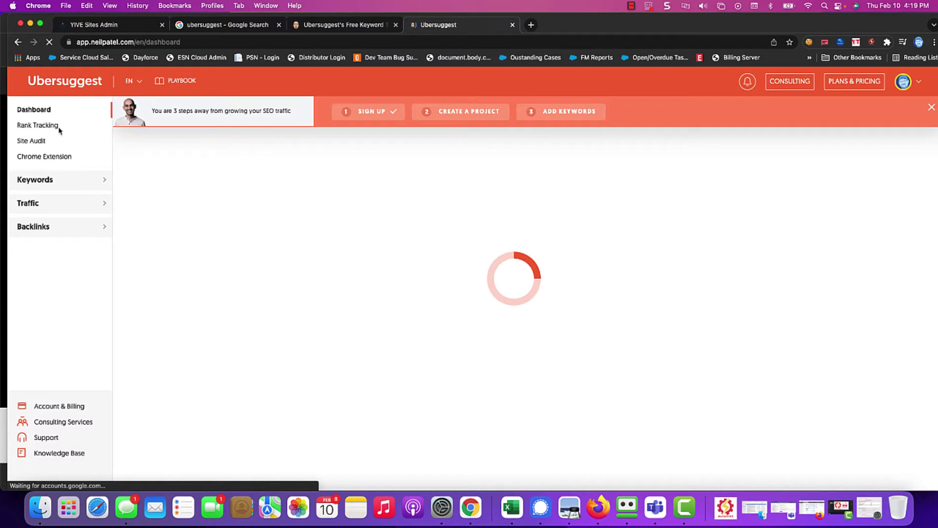
# Step: Search Keyword Ideas for the keyword "cameras" with English / United States as the language and location
pyautogui.click(56, 181)
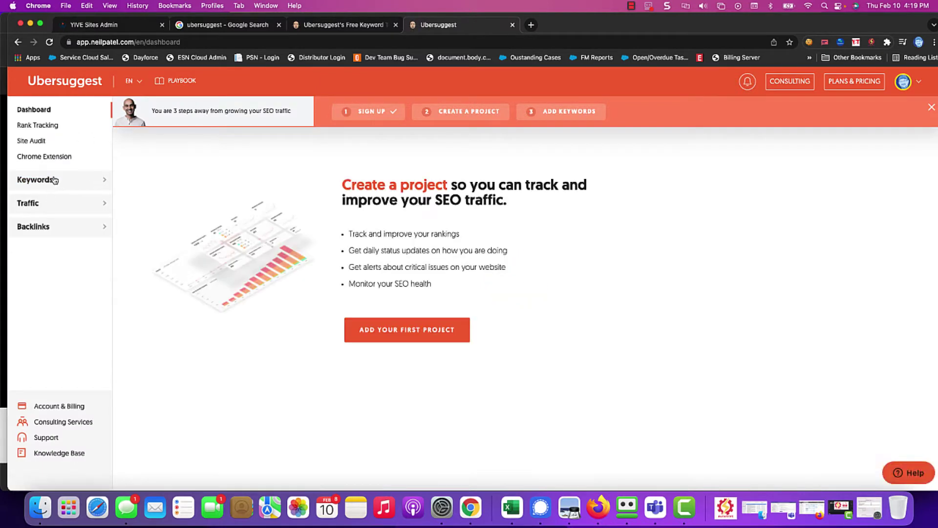
pyautogui.click(55, 180)
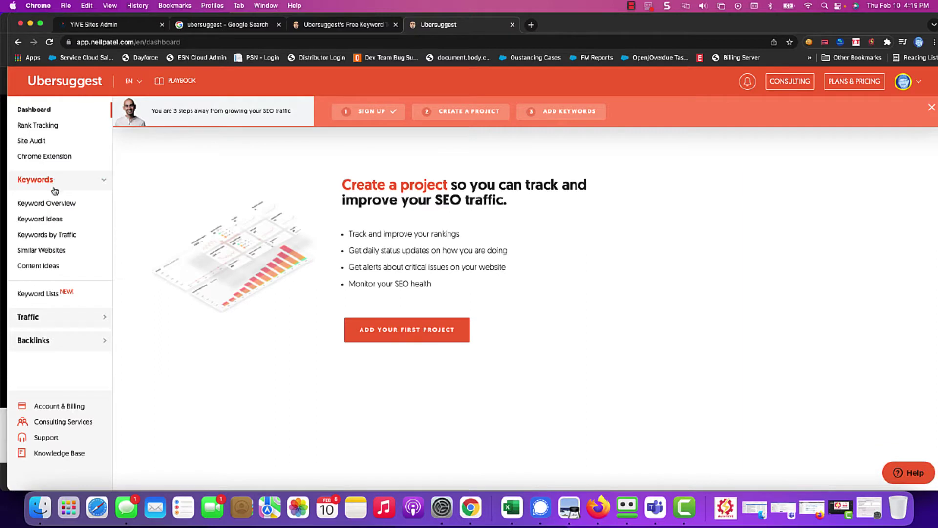
pyautogui.click(36, 219)
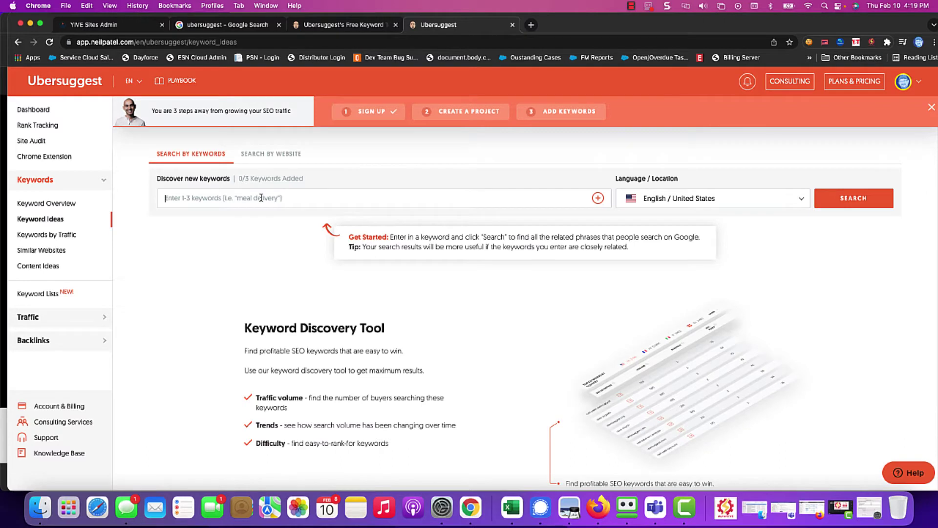
pyautogui.write('cameras')
pyautogui.click(598, 198)
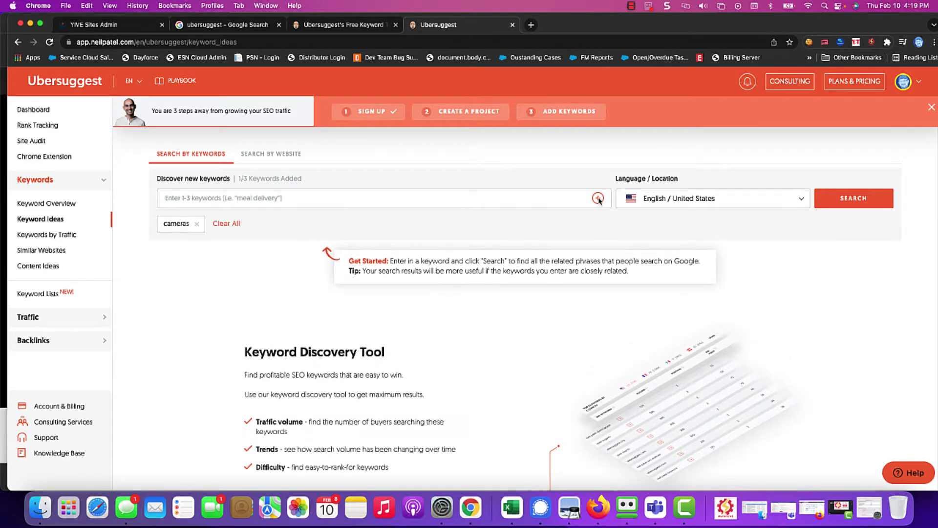
pyautogui.click(848, 201)
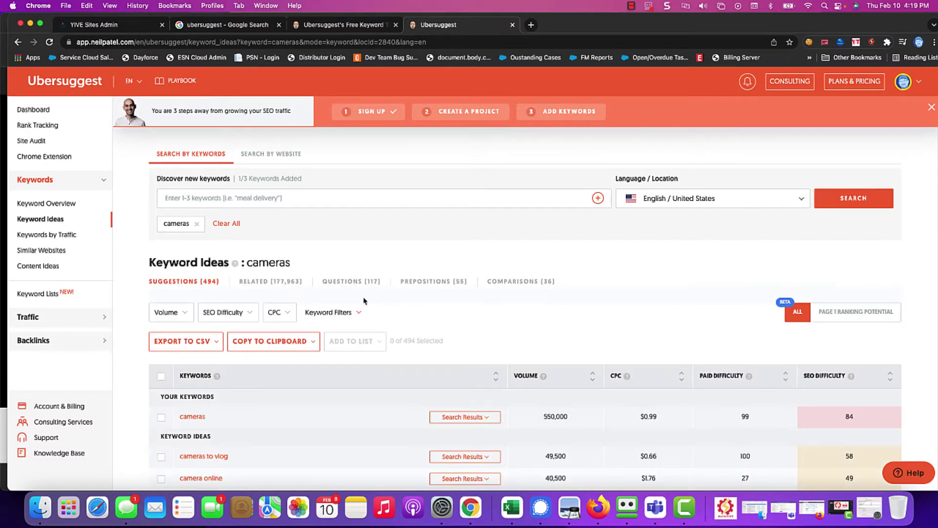
# Step: Select the keyword ideas "cameras best buy", "cameras for house", "cameras for streaming", "cameras for youtube videos" and "cameras for beginners"
pyautogui.scroll(-5, 361, 342)
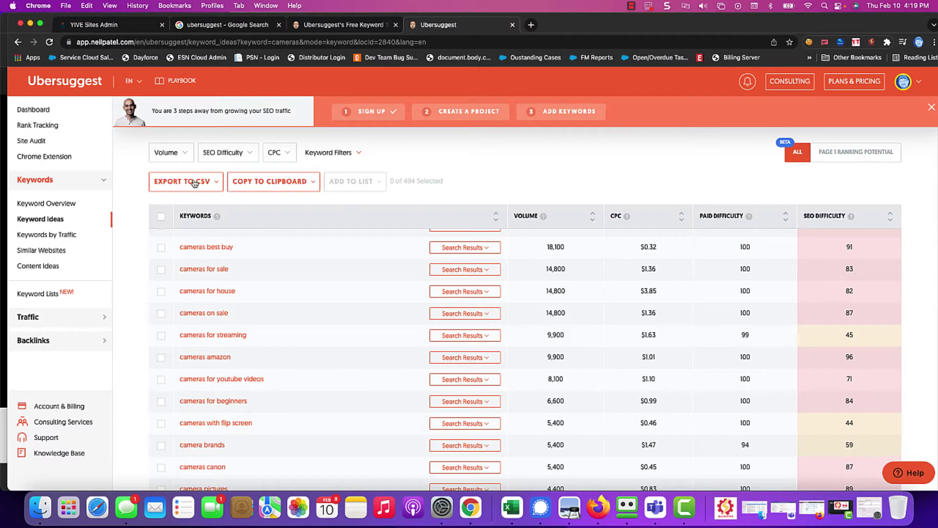
pyautogui.click(162, 247)
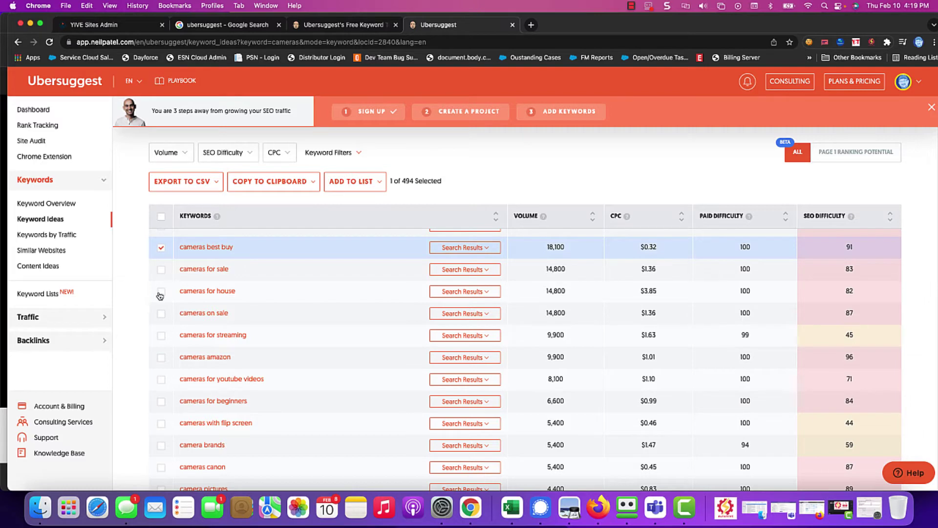
pyautogui.click(161, 293)
pyautogui.click(161, 314)
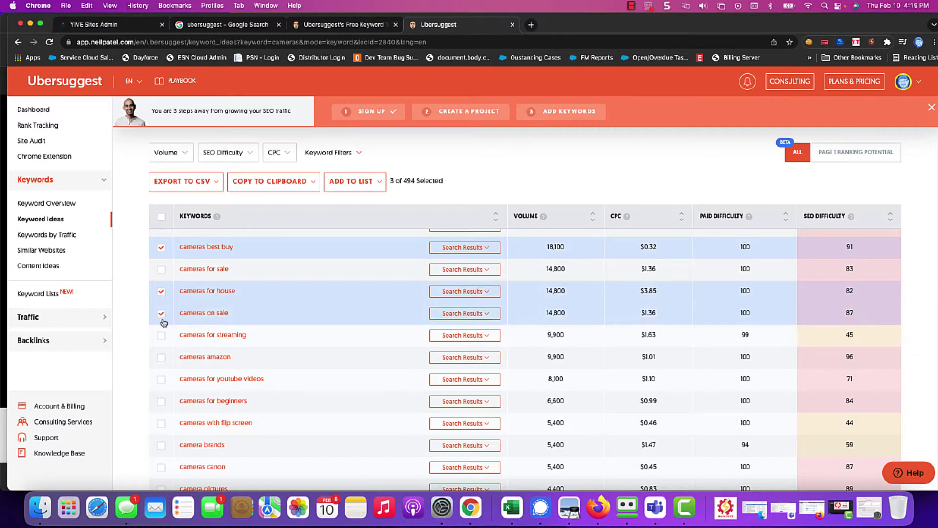
pyautogui.click(162, 316)
pyautogui.click(161, 337)
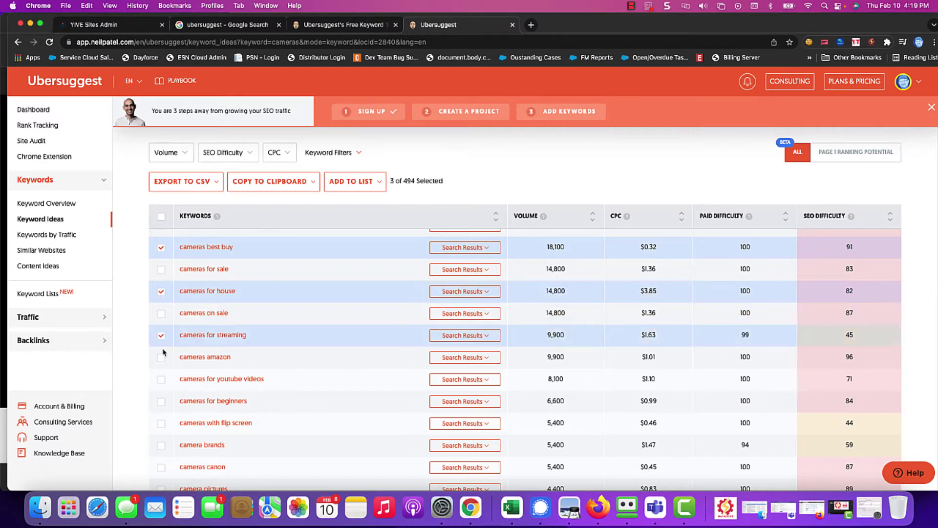
pyautogui.click(161, 380)
pyautogui.scroll(1, 166, 386)
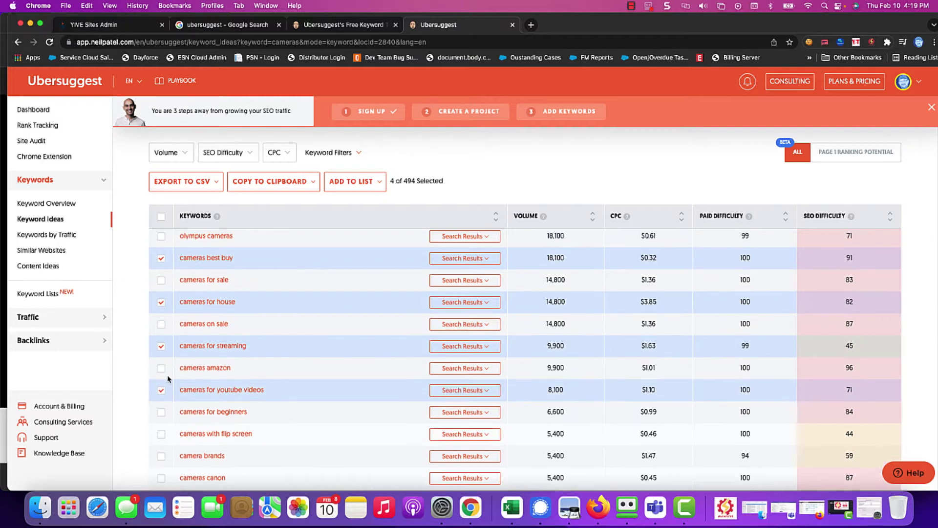
pyautogui.click(161, 410)
# Step: Add "cameras with flip screen", "camera brands", "cameras canon", "camera pictures", "cameras with viewfinder" and "cameras reviews" to the keyword selection
pyautogui.scroll(-5, 164, 405)
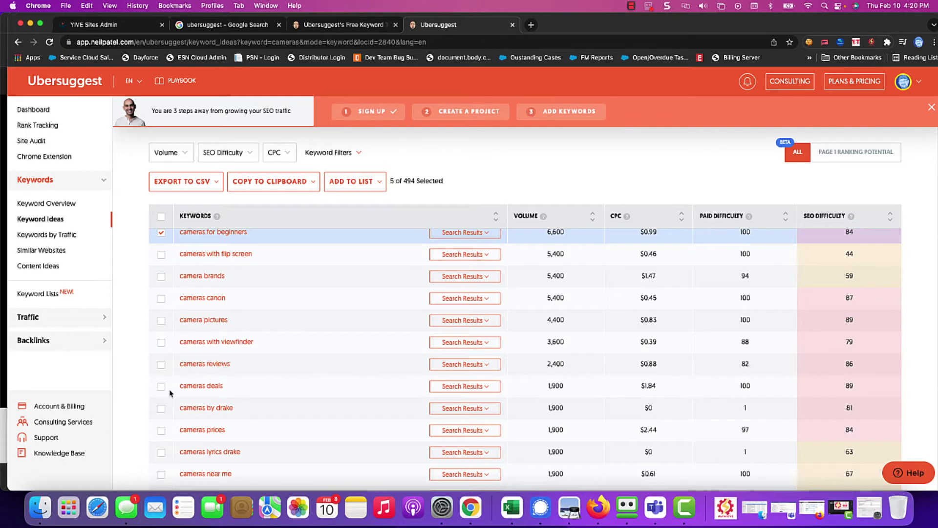
pyautogui.click(161, 255)
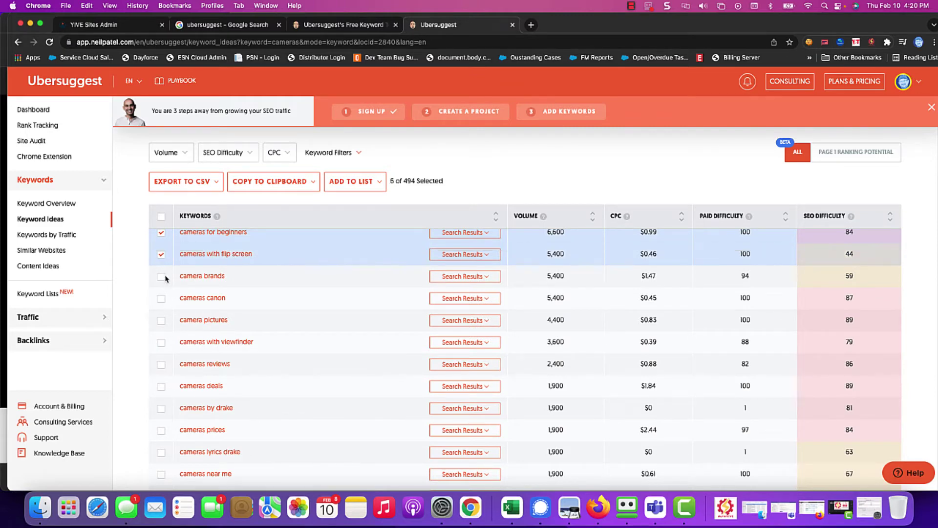
pyautogui.click(162, 277)
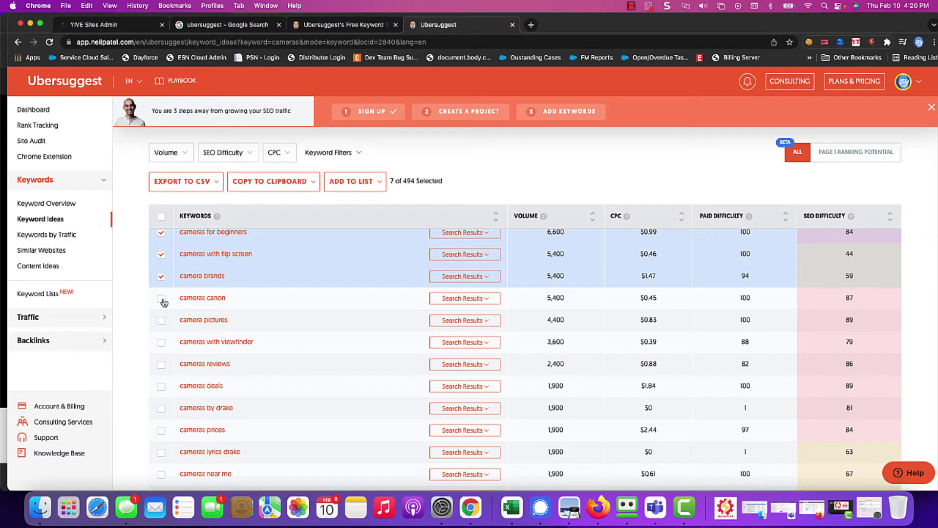
pyautogui.click(162, 300)
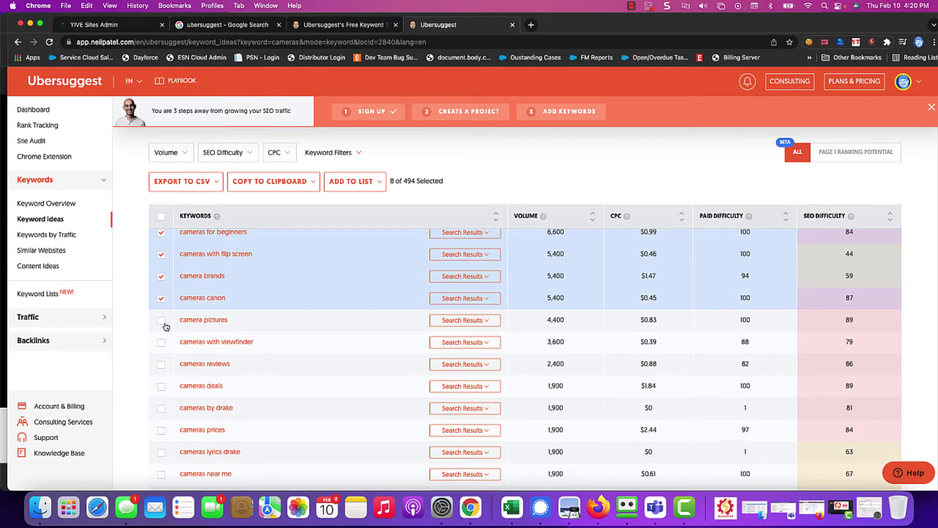
pyautogui.click(162, 321)
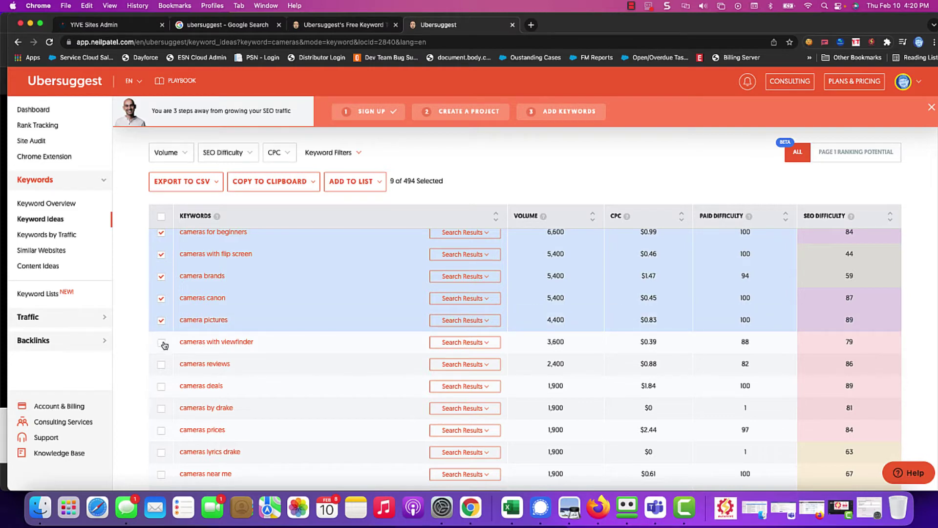
pyautogui.click(161, 344)
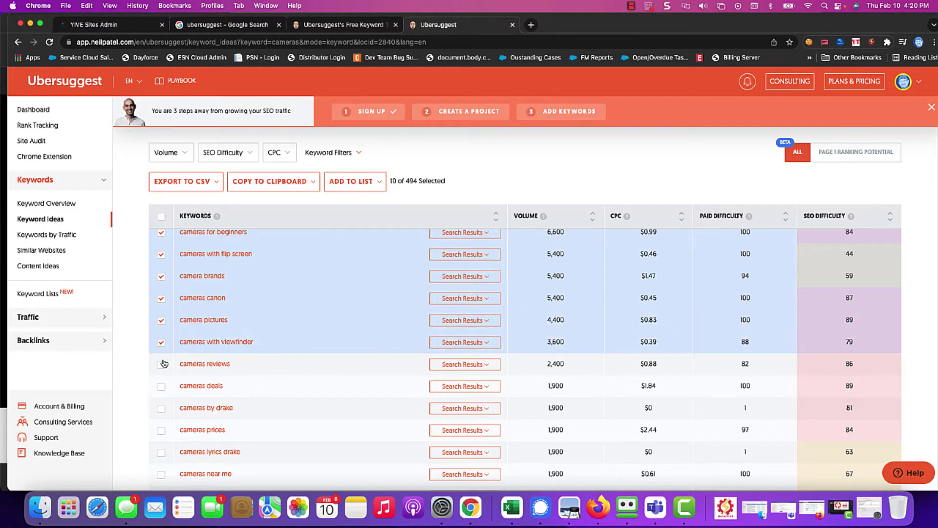
pyautogui.click(163, 367)
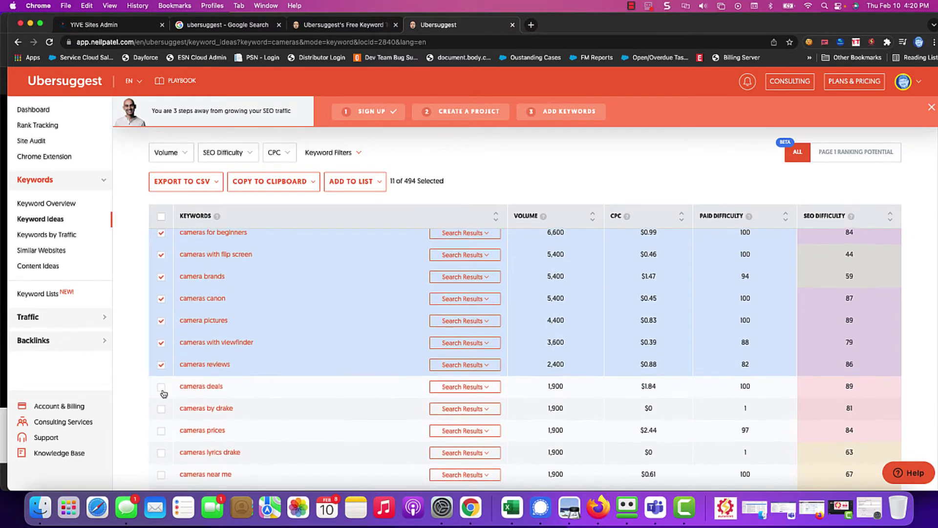
# Step: Add the keywords "cameras prices", "cameras 360" and "cameras polaroid" to the selection
pyautogui.scroll(-2, 163, 394)
pyautogui.scroll(-2, 164, 391)
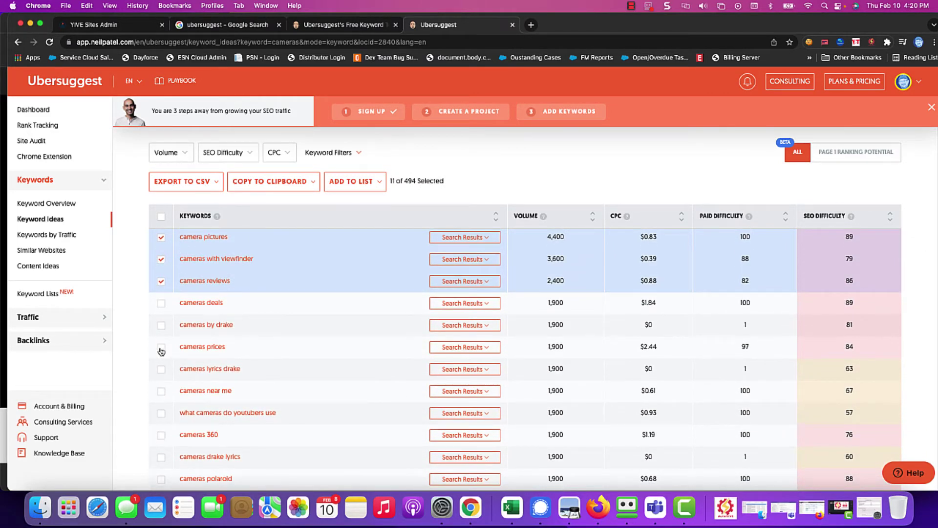
pyautogui.click(162, 348)
pyautogui.scroll(-3, 166, 360)
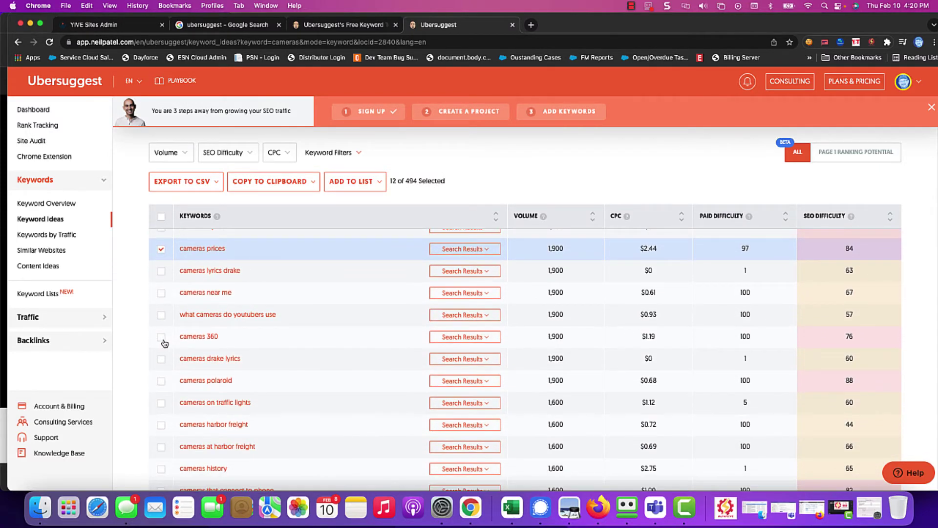
pyautogui.click(161, 337)
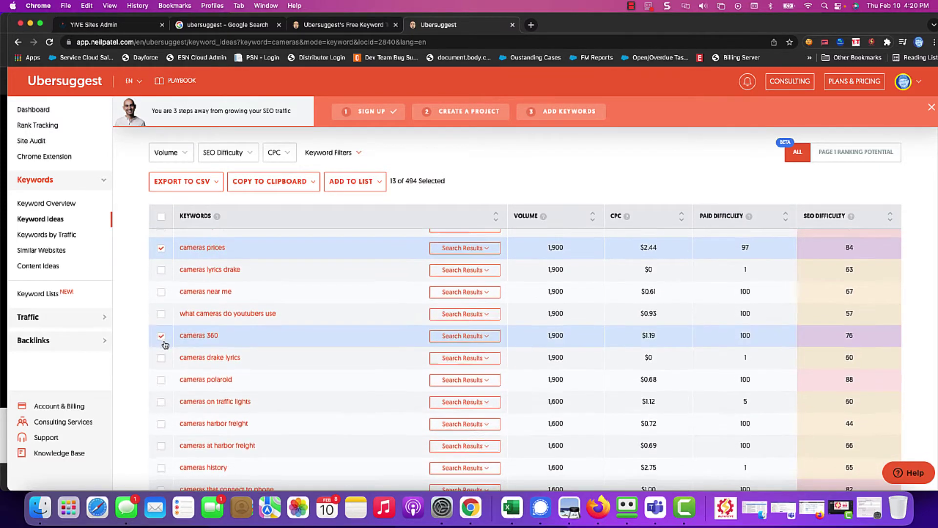
pyautogui.scroll(-2, 164, 341)
pyautogui.click(162, 283)
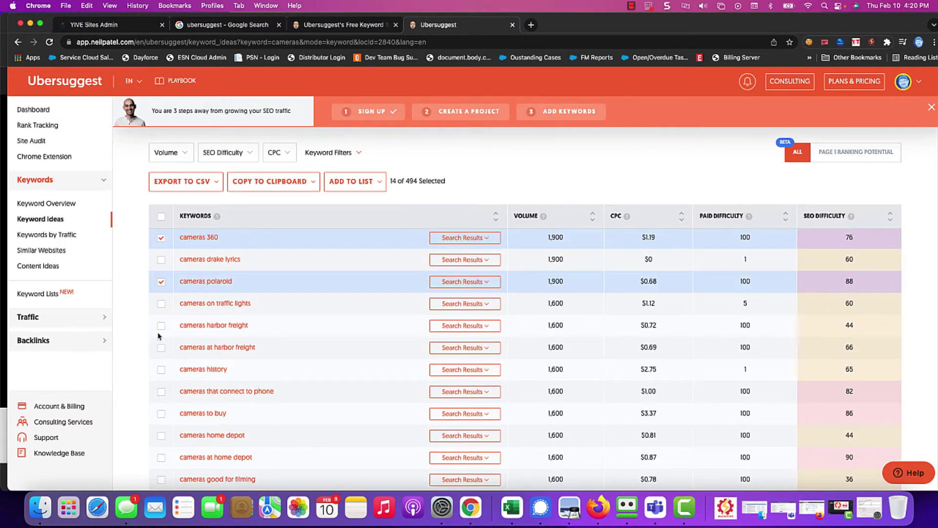
# Step: Add the keywords "flying camera", "cameras nikon" and "cameras sony" to the selection
pyautogui.scroll(-2, 159, 339)
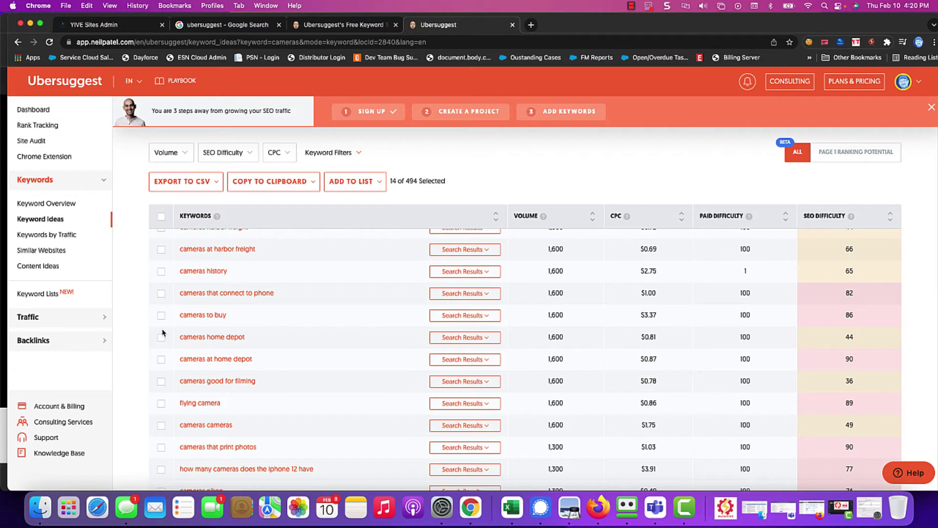
pyautogui.scroll(-1, 164, 344)
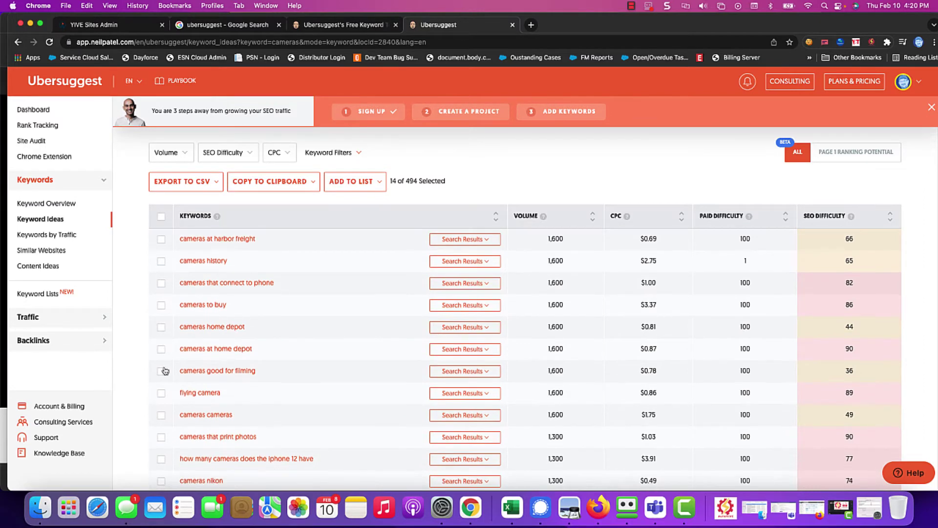
pyautogui.click(162, 394)
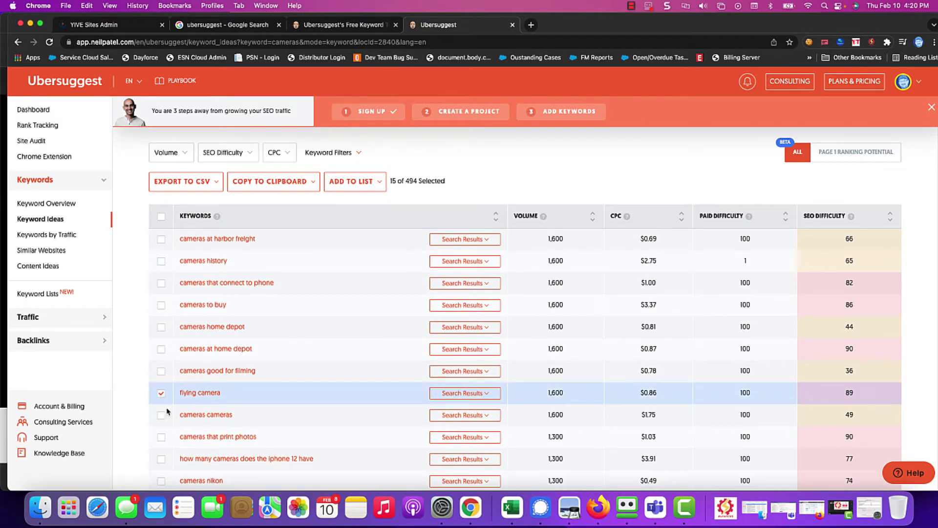
pyautogui.scroll(-2, 162, 415)
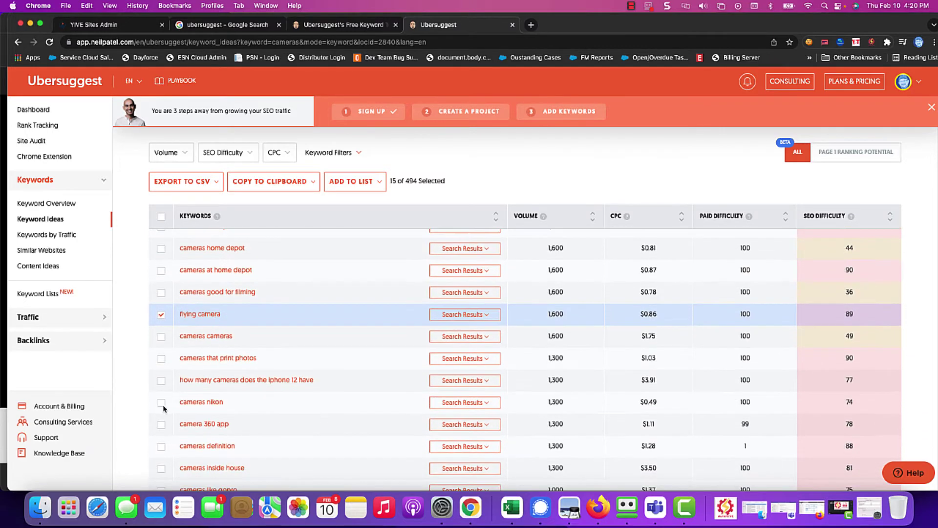
pyautogui.click(162, 401)
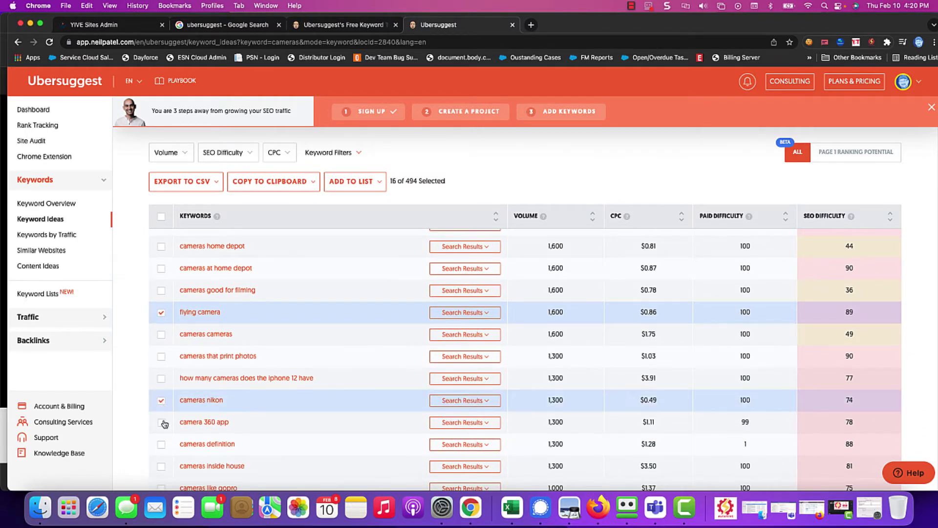
pyautogui.scroll(-3, 164, 423)
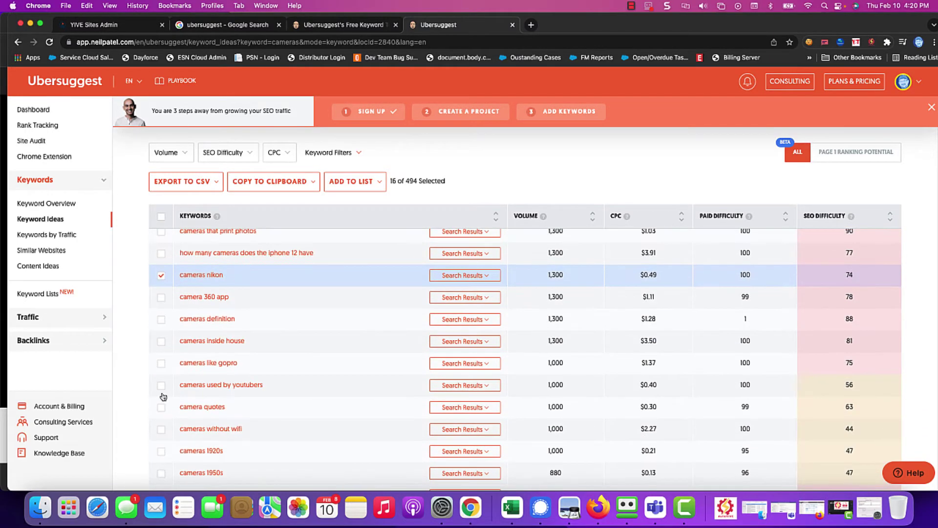
pyautogui.scroll(-4, 163, 433)
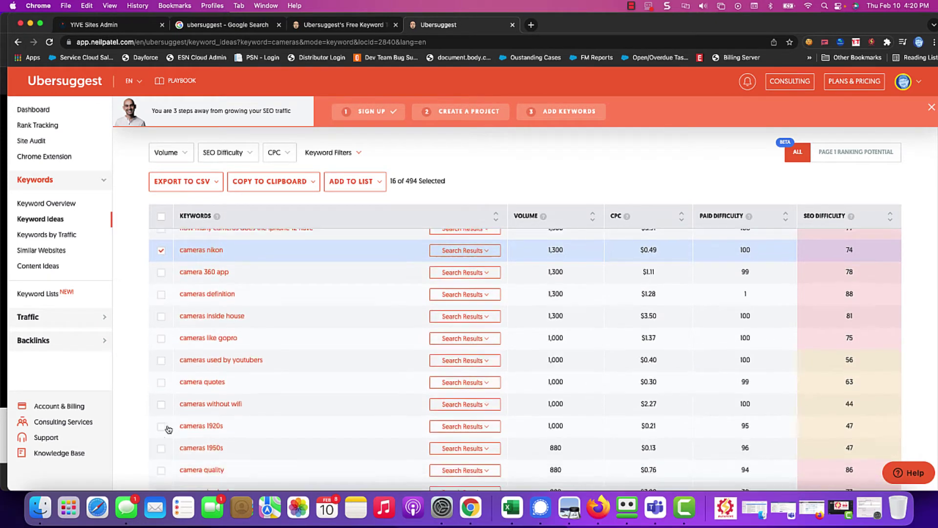
pyautogui.scroll(-2, 166, 426)
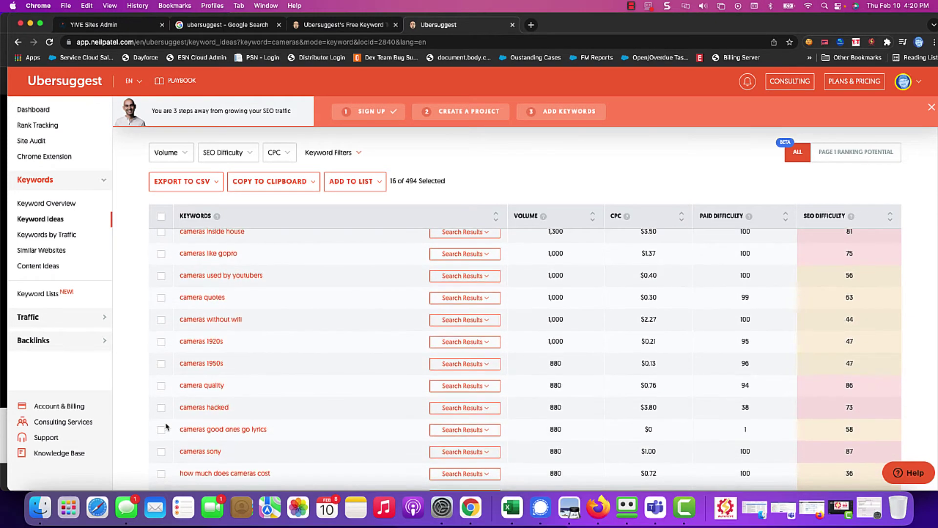
pyautogui.click(161, 411)
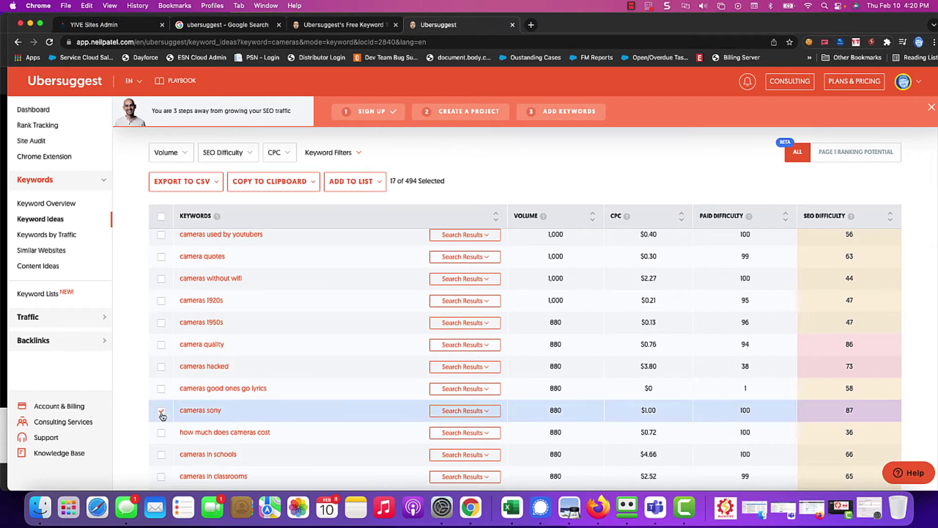
# Step: Export all keyword suggestions to CSV and open the downloaded file in Excel, fitting the Keyword column to its contents
pyautogui.click(189, 179)
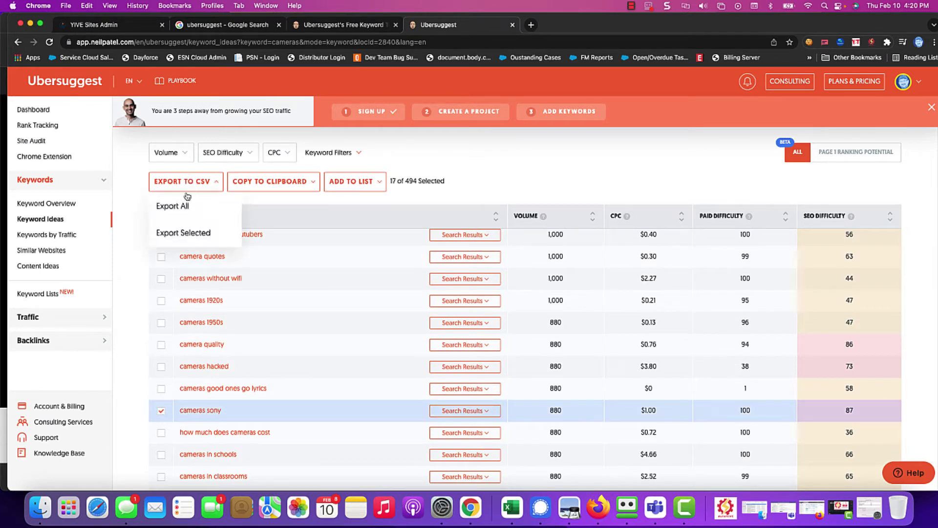
pyautogui.click(180, 206)
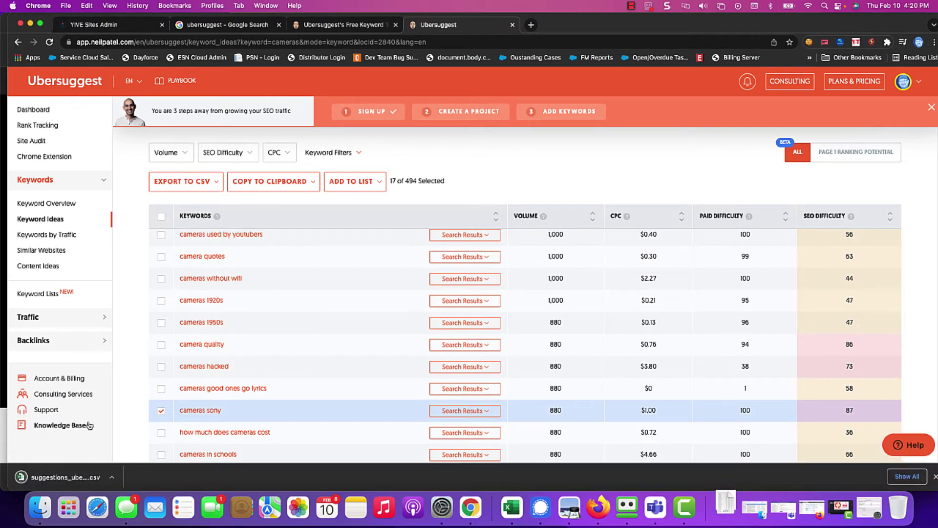
pyautogui.click(79, 482)
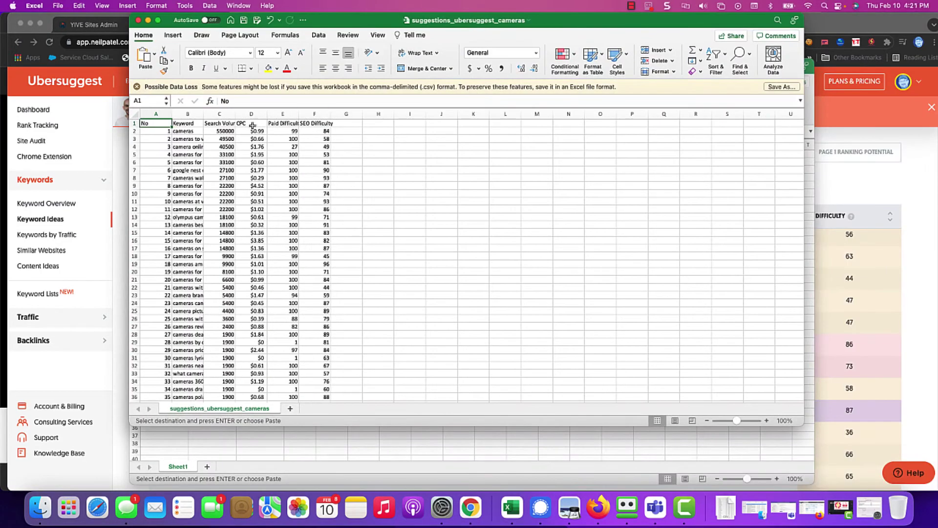
pyautogui.doubleClick(203, 115)
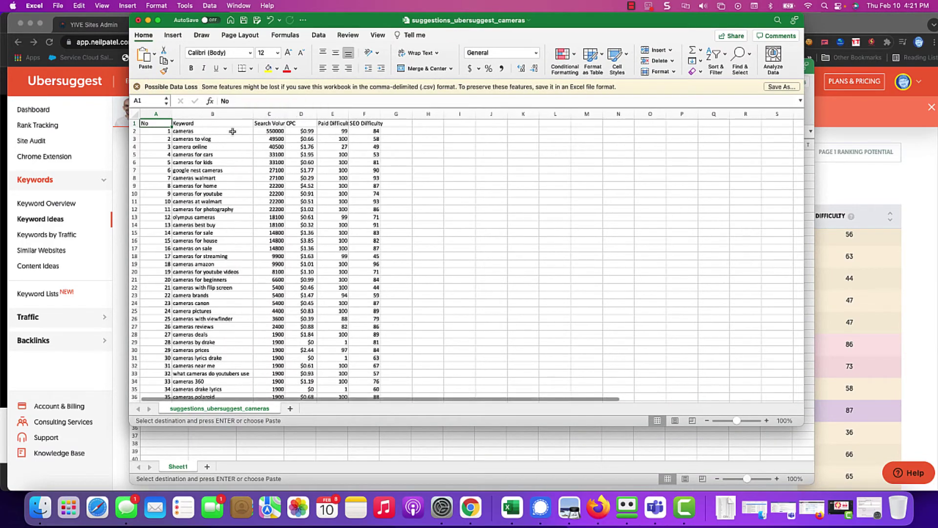
# Step: Delete the keyword data in cells A15:F495, using the option to shift cells left
pyautogui.moveTo(209, 133); pyautogui.dragTo(221, 426)
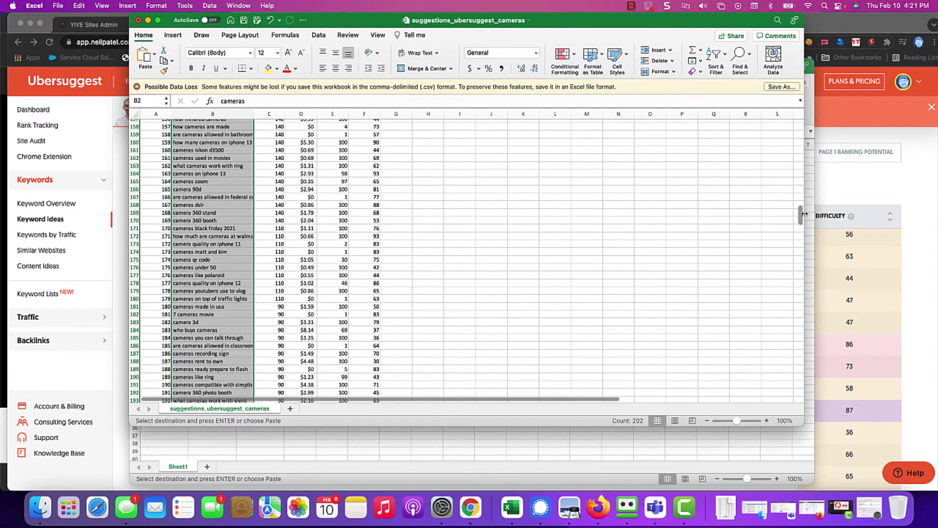
pyautogui.moveTo(802, 216); pyautogui.dragTo(802, 389)
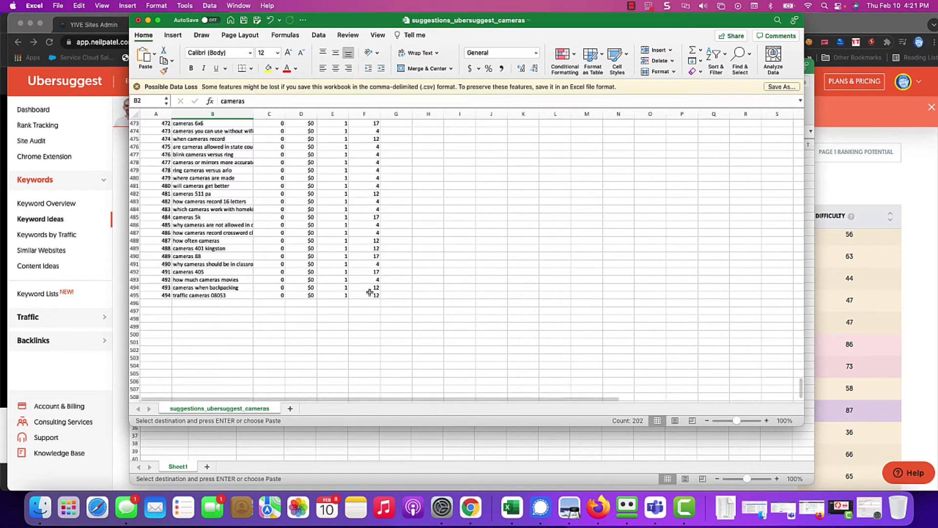
pyautogui.moveTo(364, 280); pyautogui.dragTo(156, 118)
pyautogui.moveTo(123, 78); pyautogui.dragTo(121, 232)
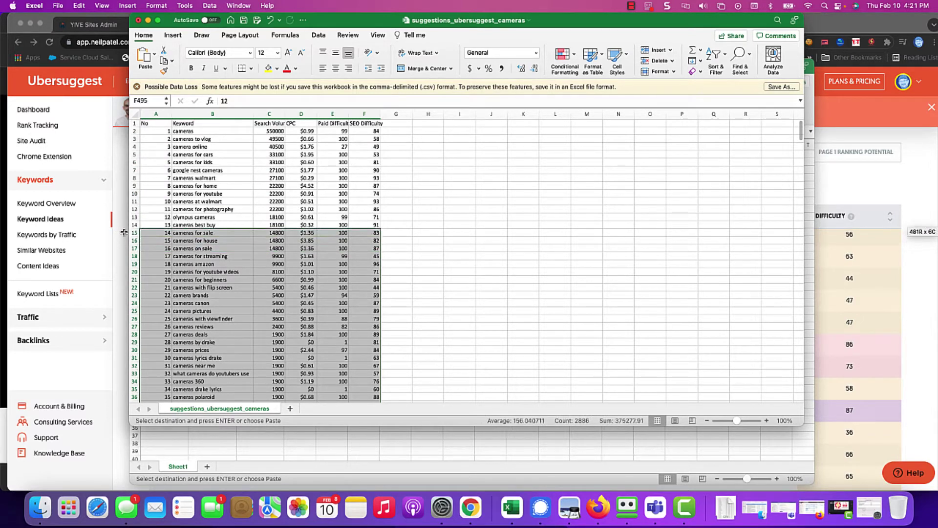
pyautogui.rightClick(214, 262)
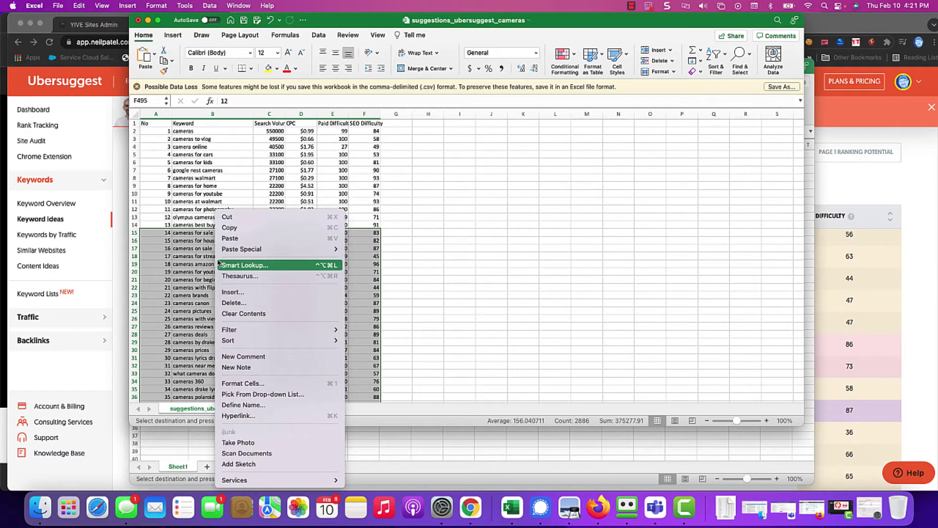
pyautogui.click(233, 302)
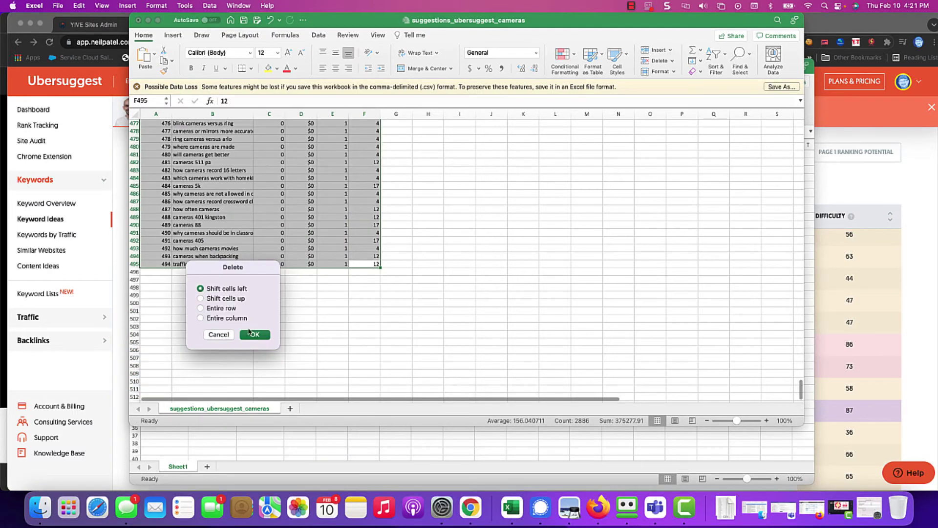
pyautogui.click(251, 336)
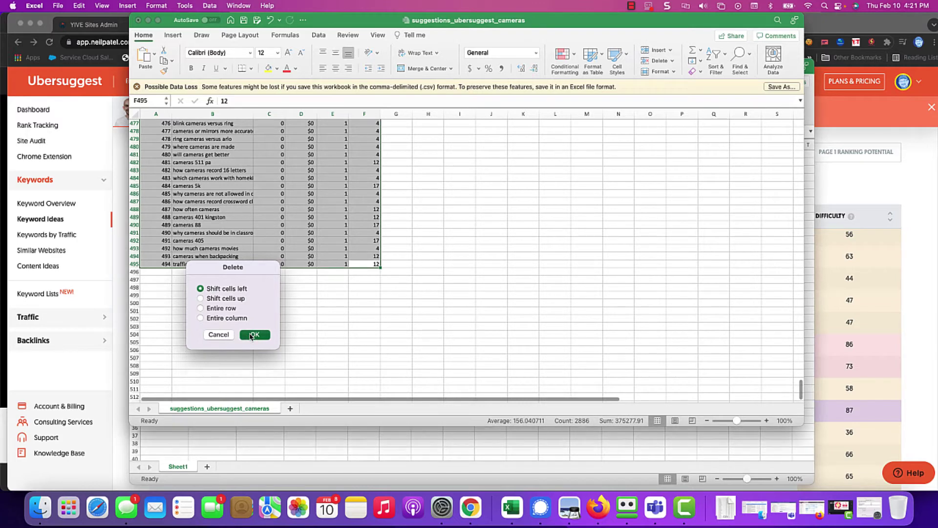
# Step: Delete the row holding the generic keyword "cameras" from the exported suggestions sheet
pyautogui.scroll(5, 245, 296)
pyautogui.scroll(10, 245, 294)
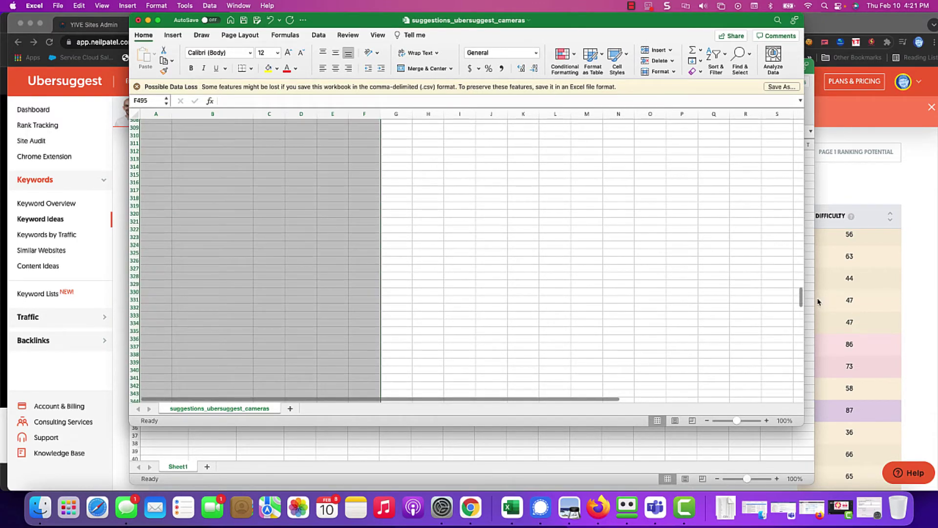
pyautogui.moveTo(802, 301); pyautogui.dragTo(803, 126)
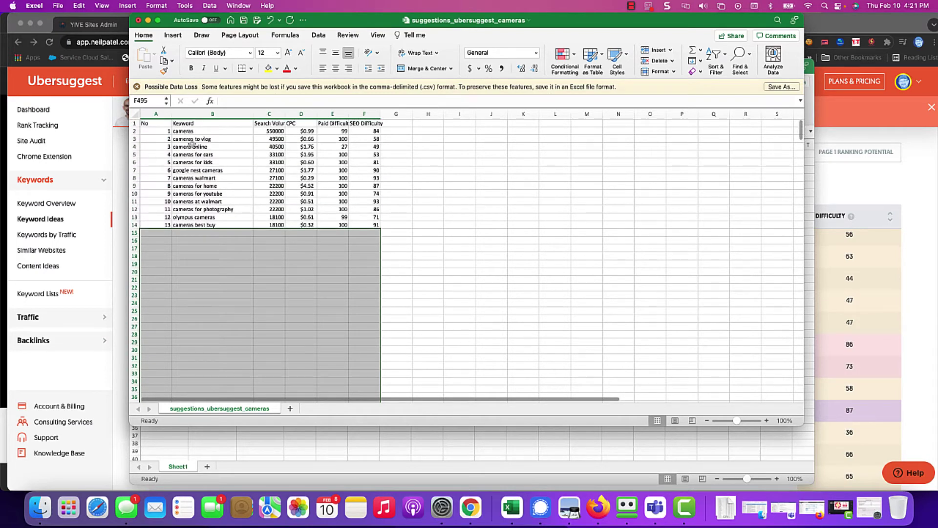
pyautogui.click(136, 131)
pyautogui.rightClick(137, 130)
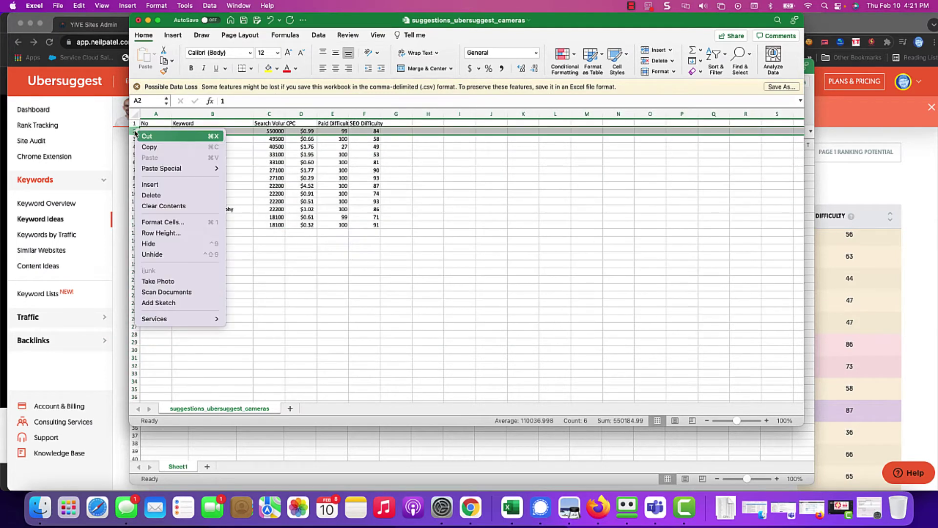
pyautogui.click(147, 195)
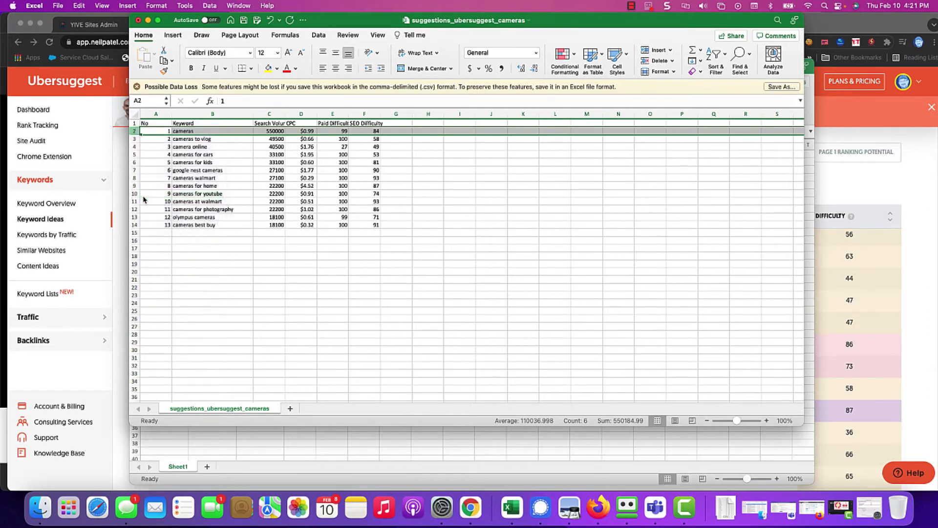
# Step: Copy the remaining keywords in B2:B13 into Book1's name column starting at A3, and fit column A to its contents
pyautogui.click(208, 131)
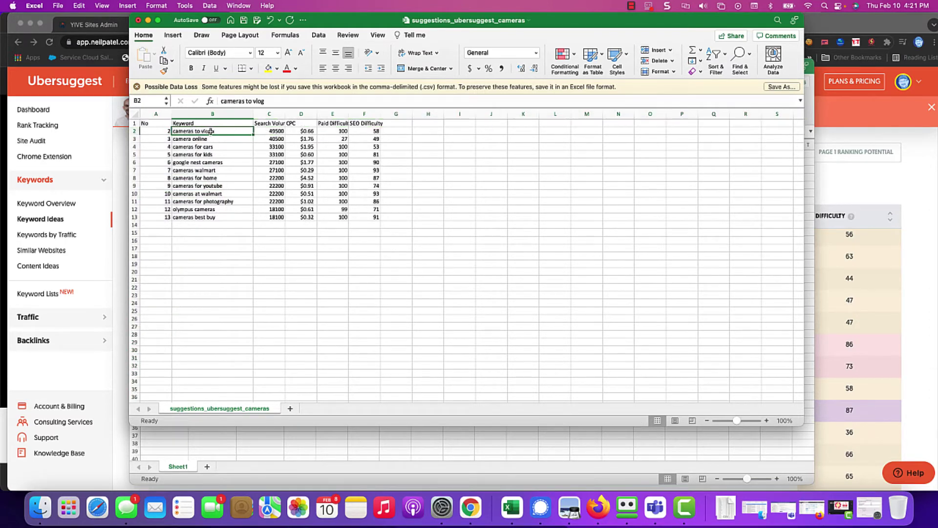
pyautogui.moveTo(210, 131); pyautogui.dragTo(208, 212)
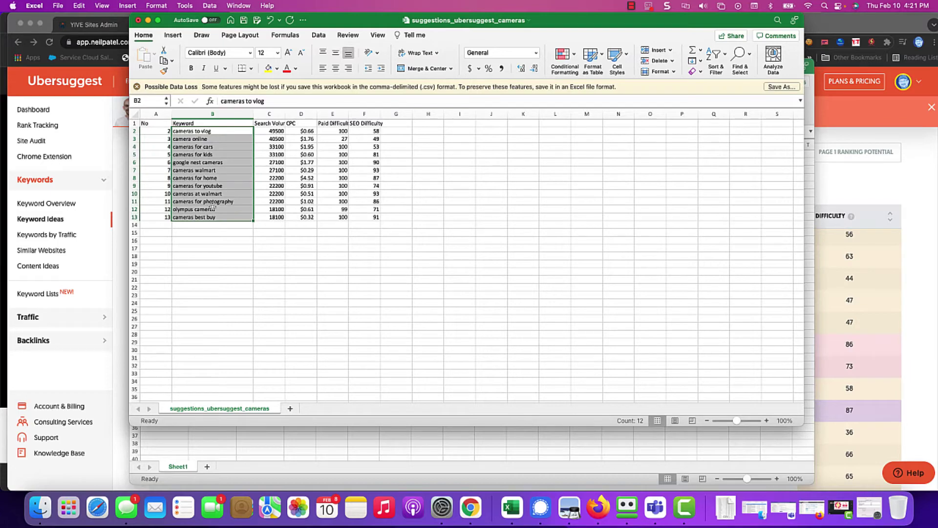
pyautogui.press('super+c')
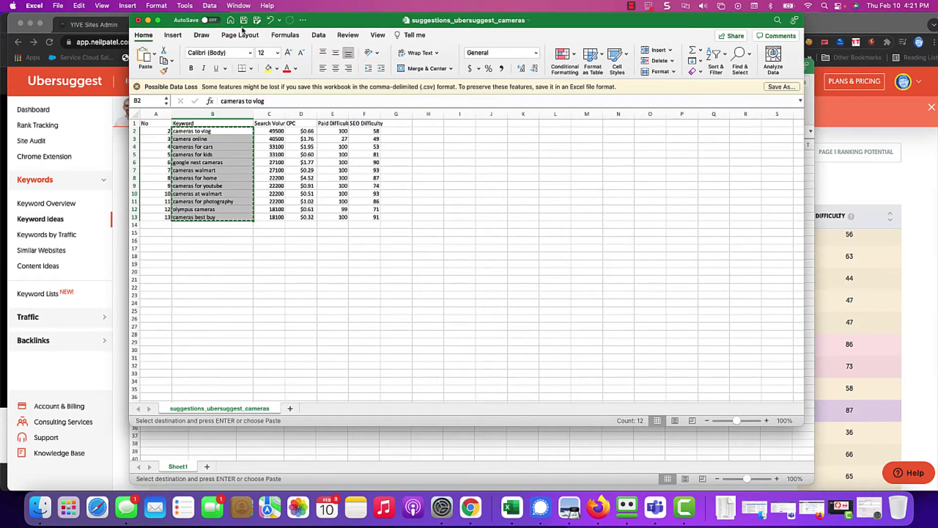
pyautogui.click(147, 21)
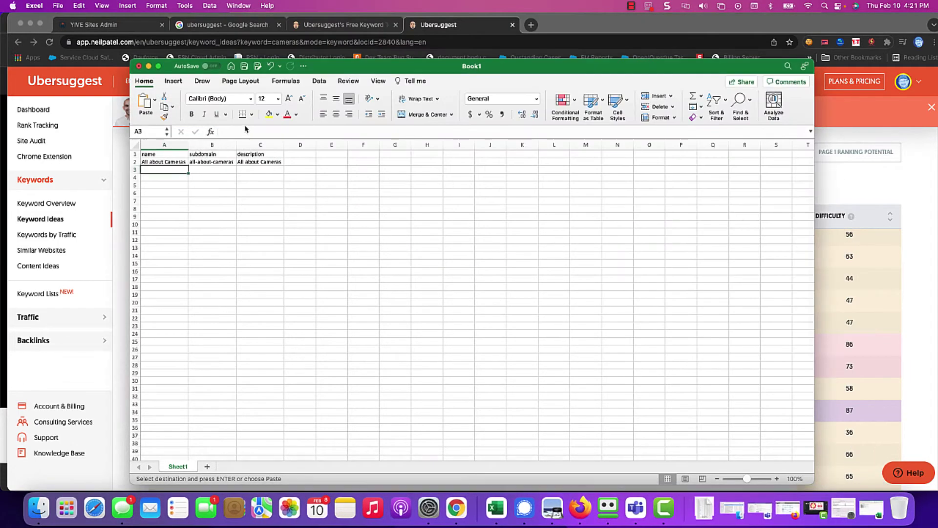
pyautogui.rightClick(163, 171)
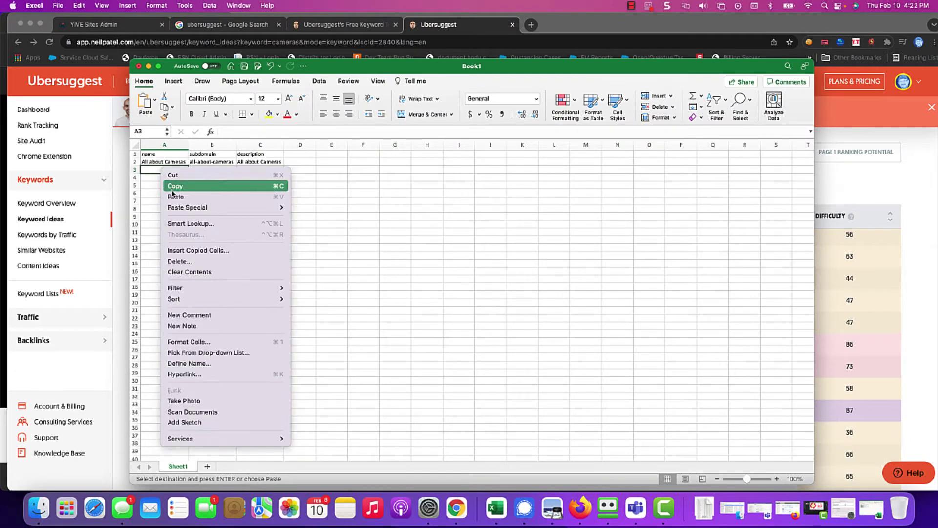
pyautogui.click(175, 196)
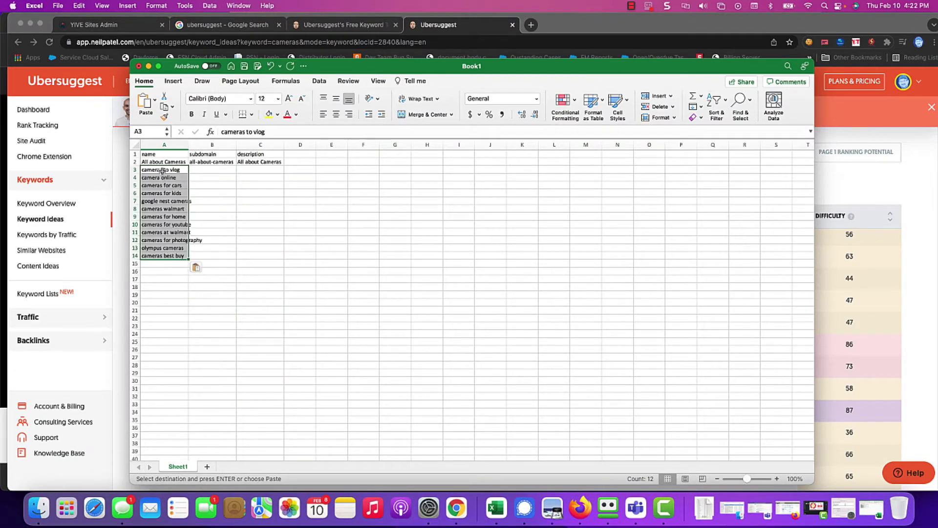
pyautogui.doubleClick(188, 146)
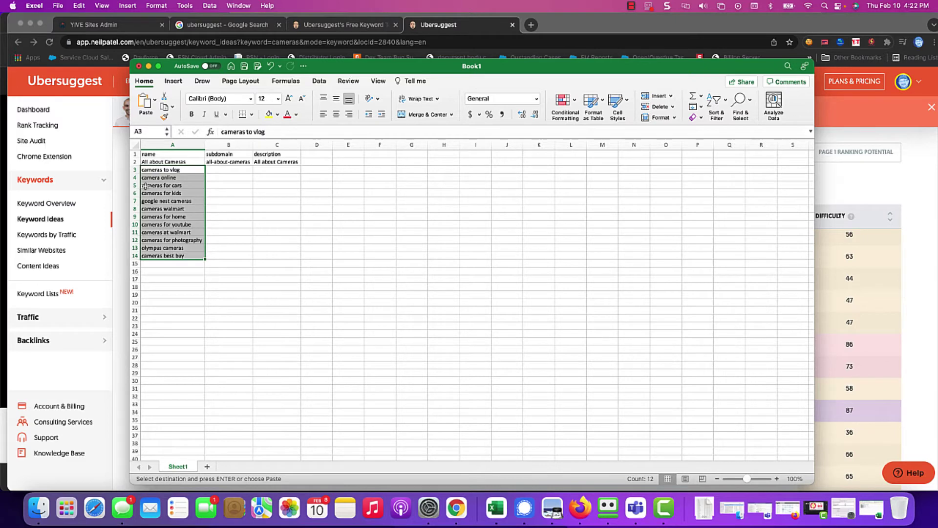
# Step: Delete the rows for "cameras walmart", "cameras at walmart" and "cameras best buy" from the name list
pyautogui.click(136, 210)
pyautogui.rightClick(137, 209)
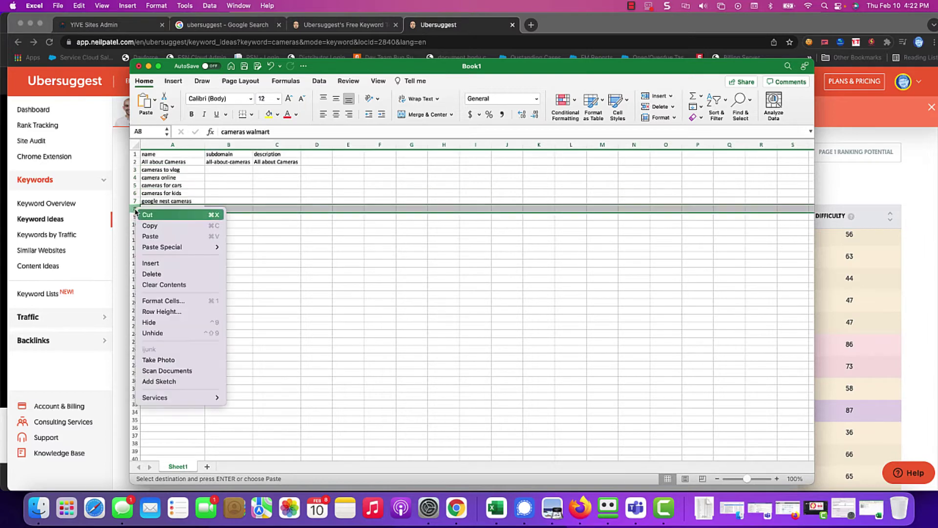
pyautogui.click(144, 273)
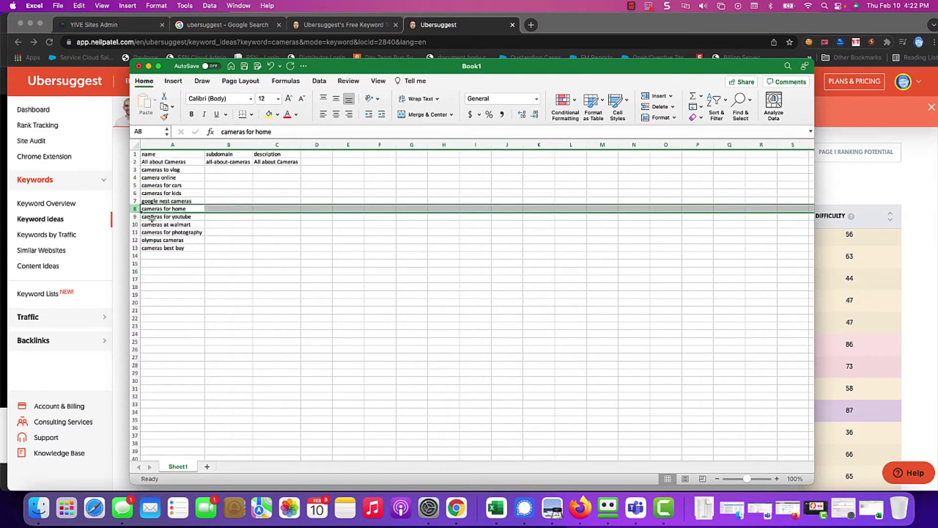
pyautogui.click(133, 224)
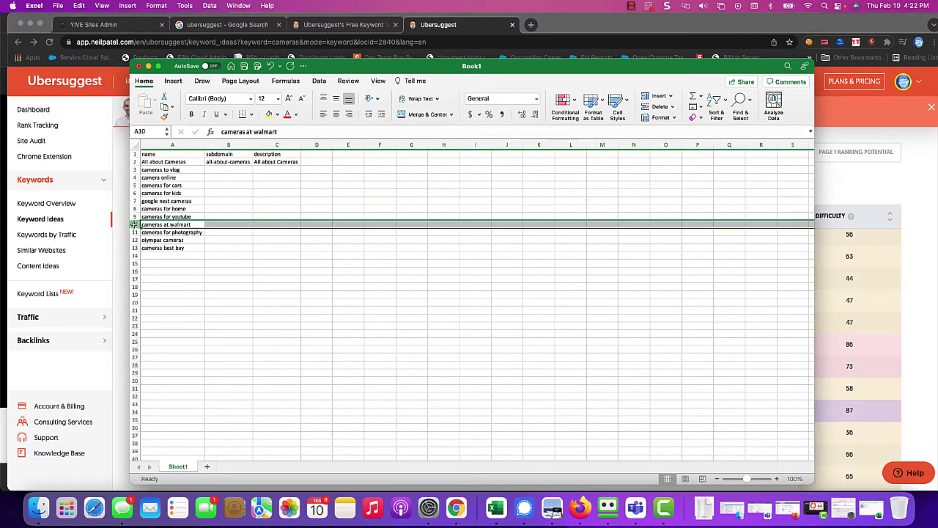
pyautogui.rightClick(134, 224)
pyautogui.click(151, 289)
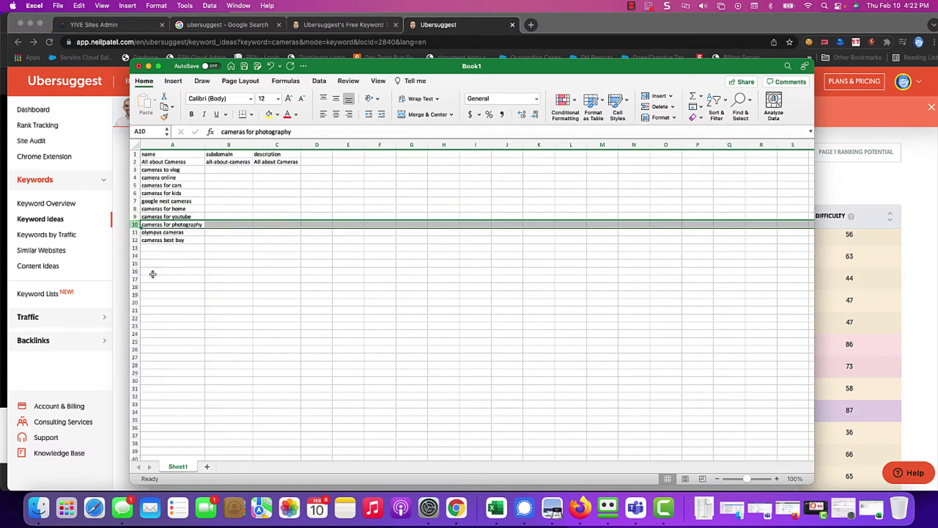
pyautogui.rightClick(134, 240)
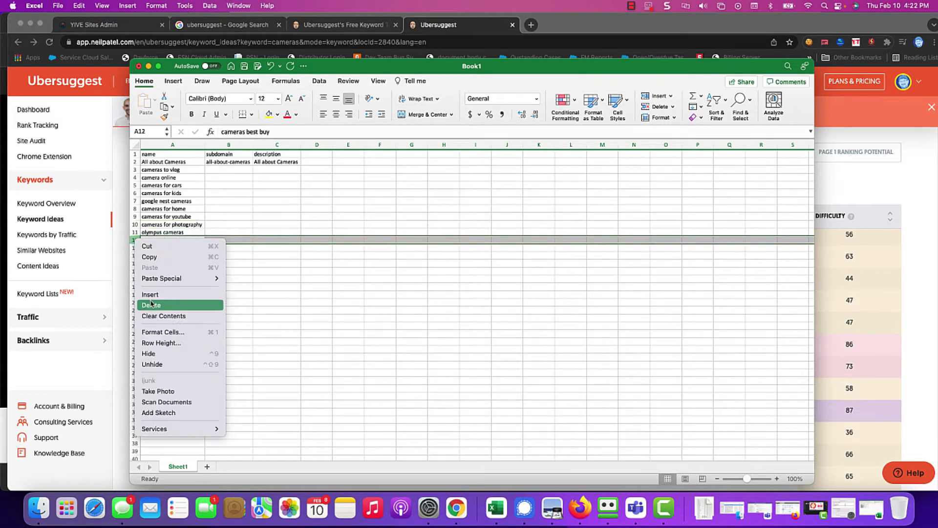
pyautogui.click(151, 306)
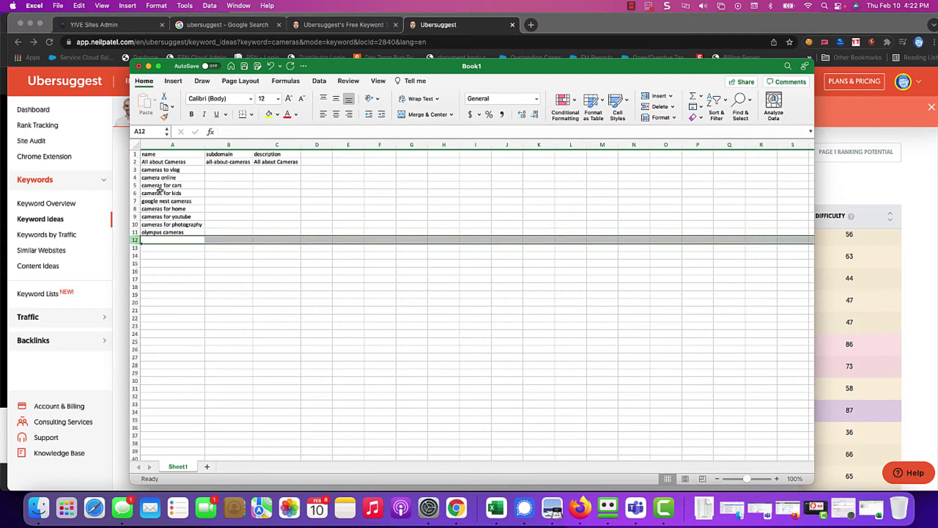
# Step: Copy the names in A2:A11 into the subdomain column starting at B2, overwriting the existing entry
pyautogui.moveTo(160, 162); pyautogui.dragTo(165, 235)
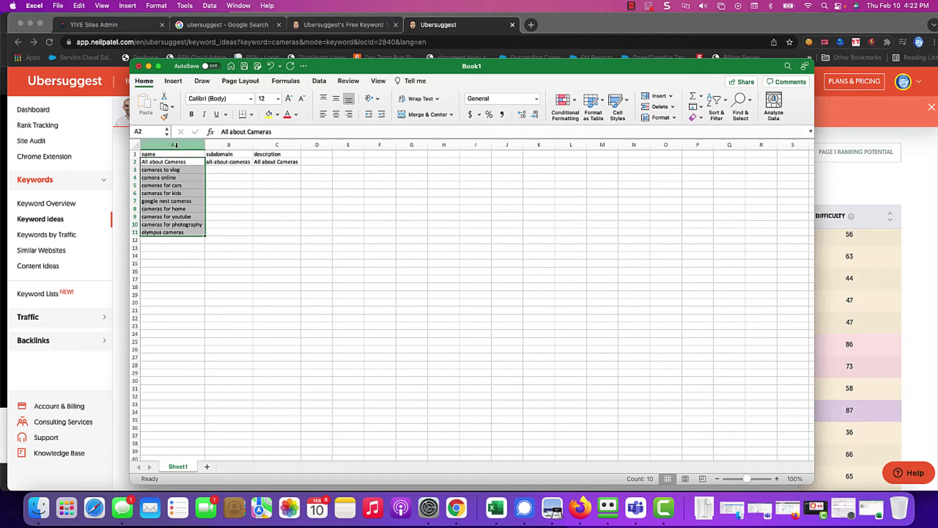
pyautogui.click(176, 145)
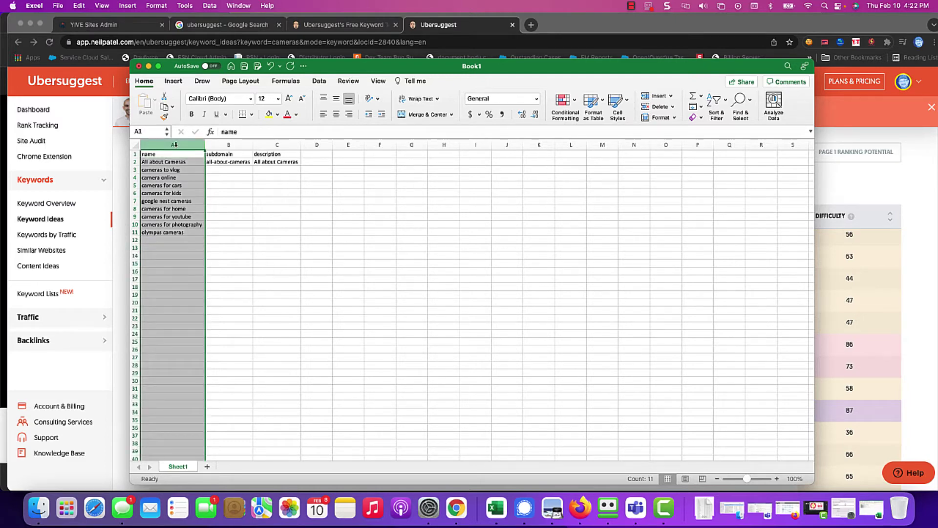
pyautogui.click(176, 154)
pyautogui.moveTo(176, 163); pyautogui.dragTo(179, 233)
pyautogui.press('cmd+c')
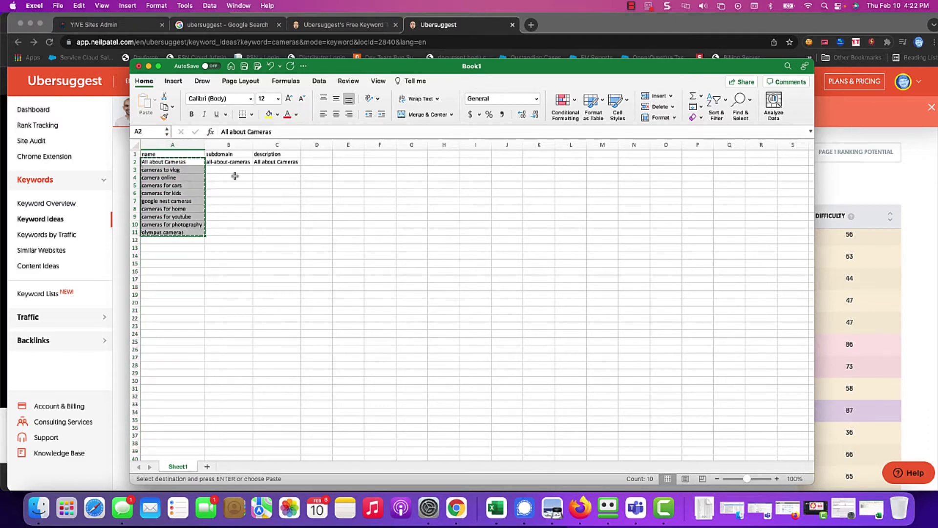
pyautogui.click(232, 163)
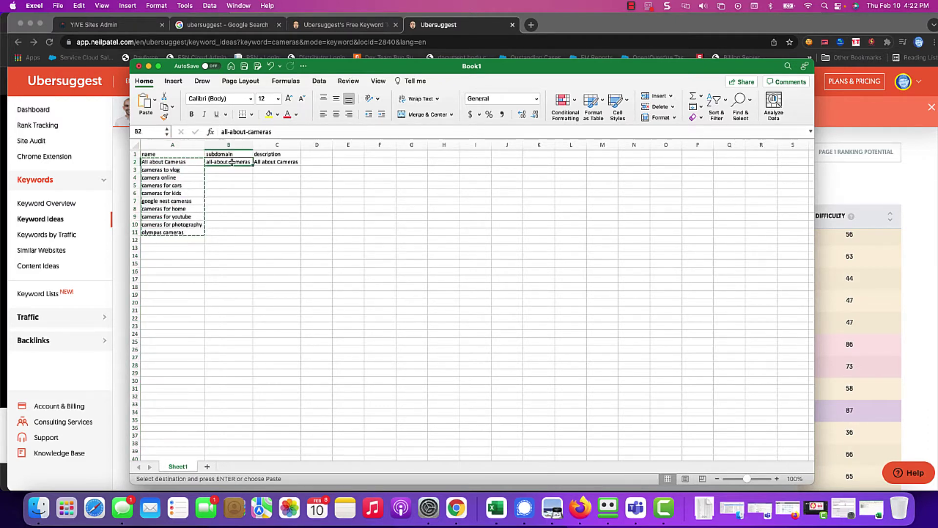
pyautogui.rightClick(232, 163)
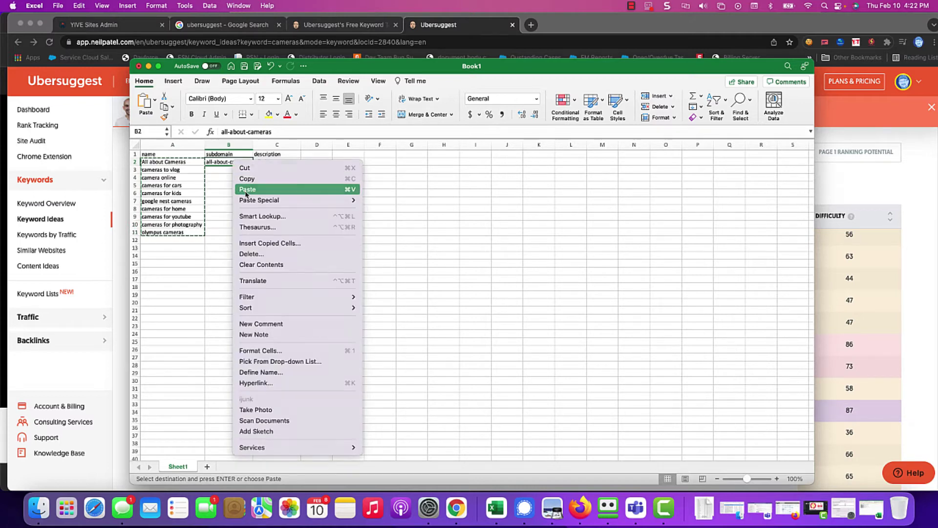
pyautogui.click(246, 191)
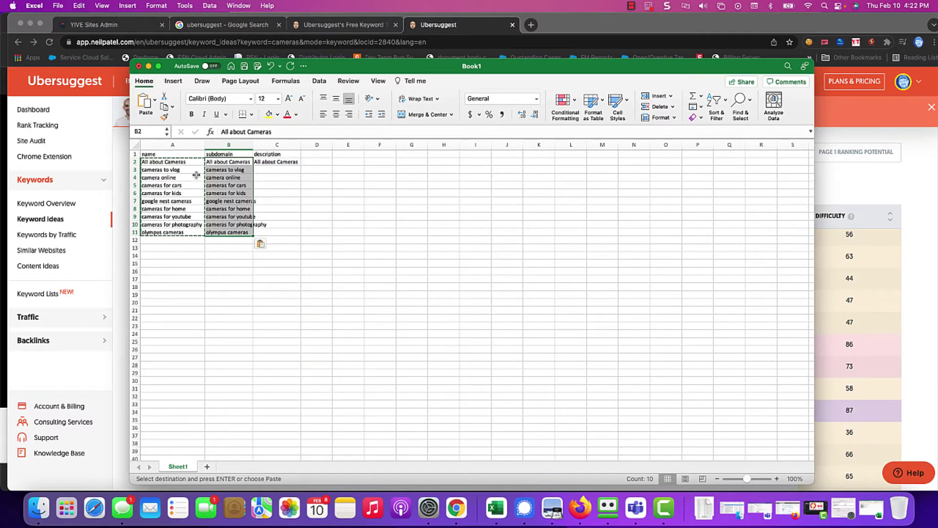
# Step: Change the first letter of the subdomain in B2 to lowercase so it reads "all about Cameras"
pyautogui.click(209, 163)
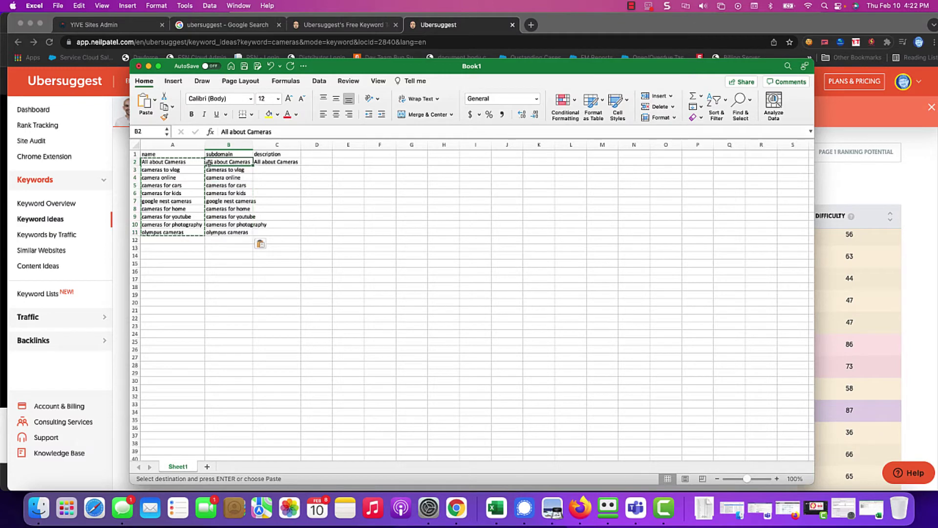
pyautogui.press('Escape')
pyautogui.click(223, 132)
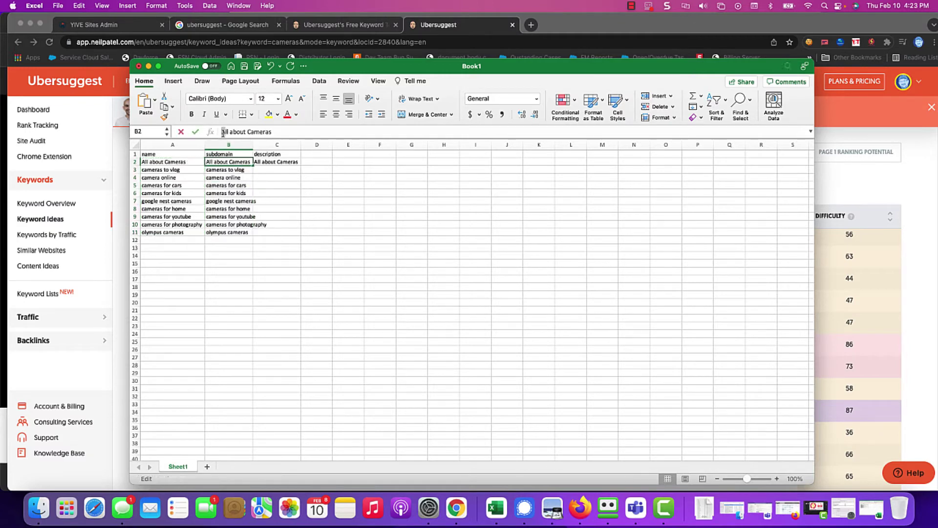
pyautogui.press('Delete')
pyautogui.write('a')
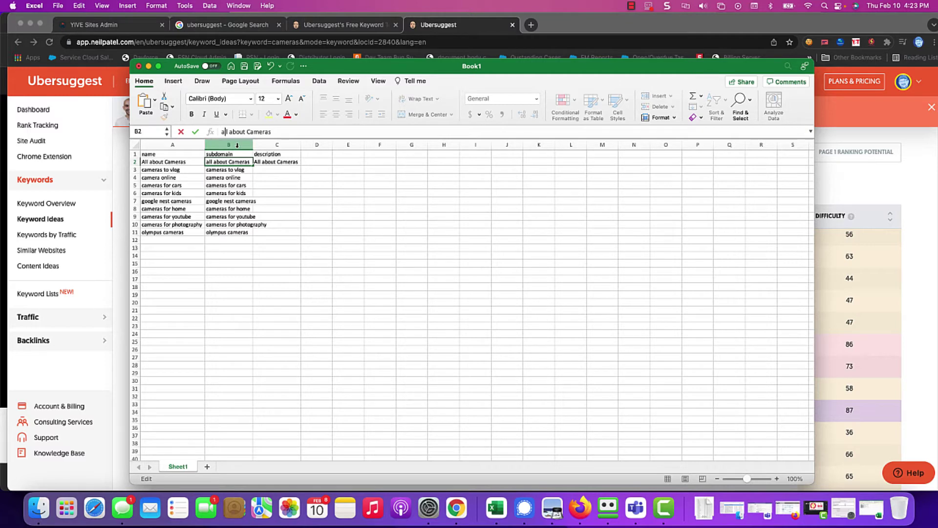
# Step: Replace every space in the subdomain column with a hyphen, searching within the sheet, and close the Replace dialog
pyautogui.click(237, 145)
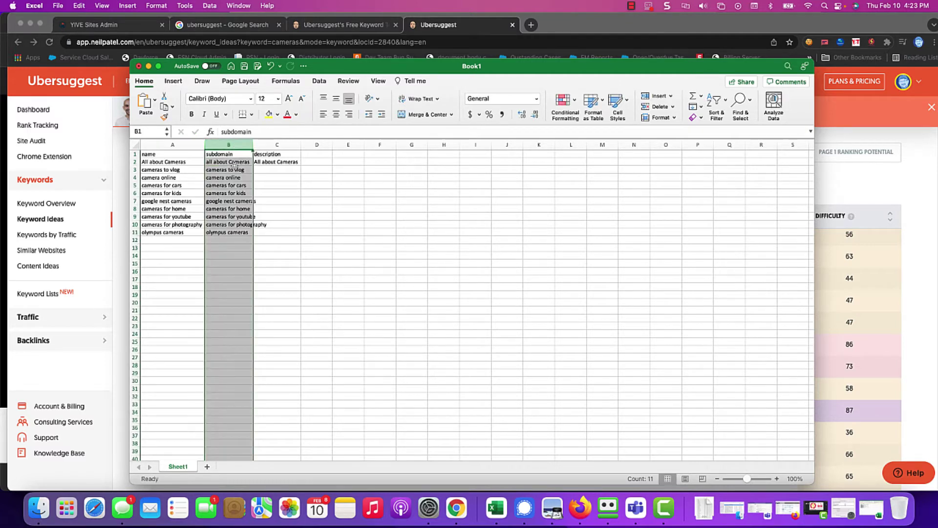
pyautogui.rightClick(232, 149)
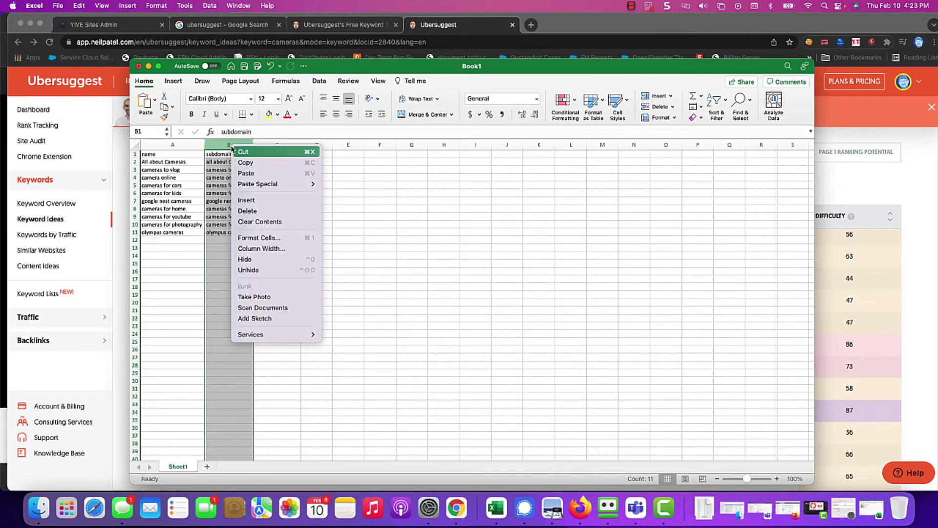
pyautogui.click(365, 182)
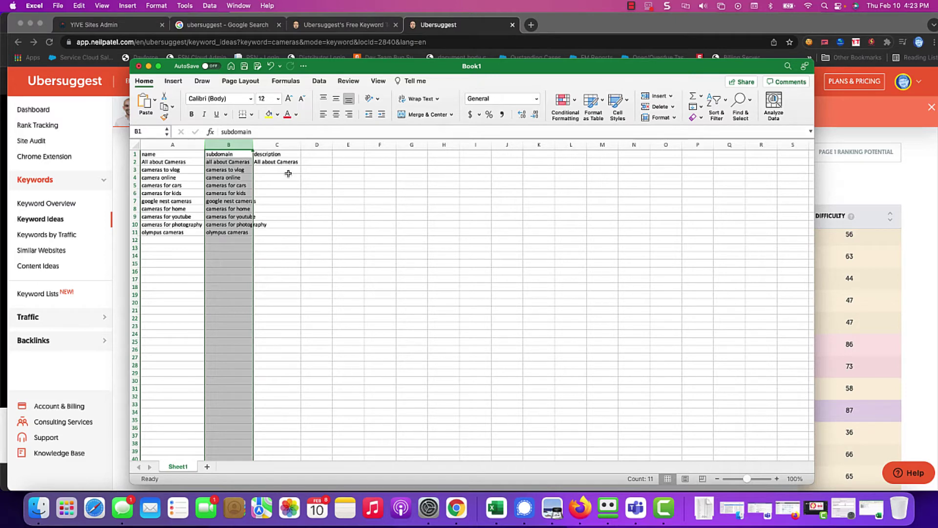
pyautogui.press('super+f')
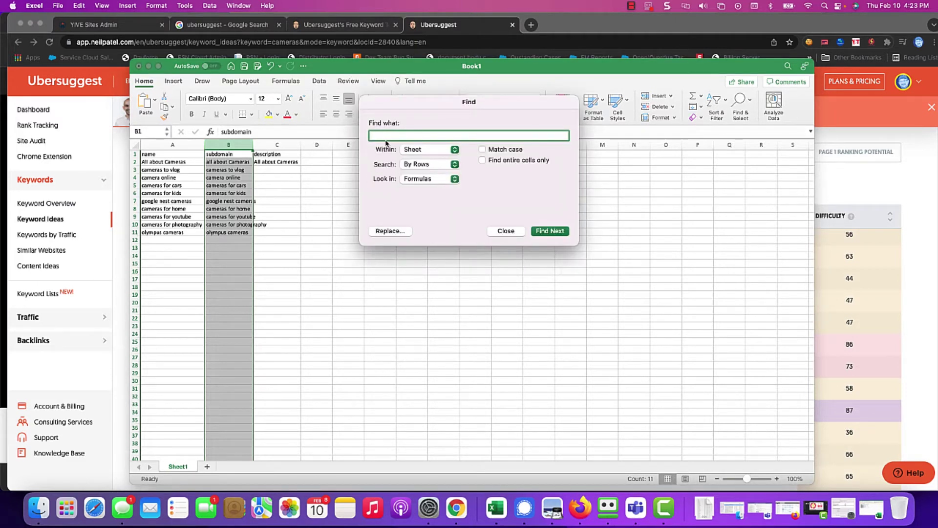
pyautogui.click(454, 150)
pyautogui.click(422, 154)
pyautogui.click(391, 231)
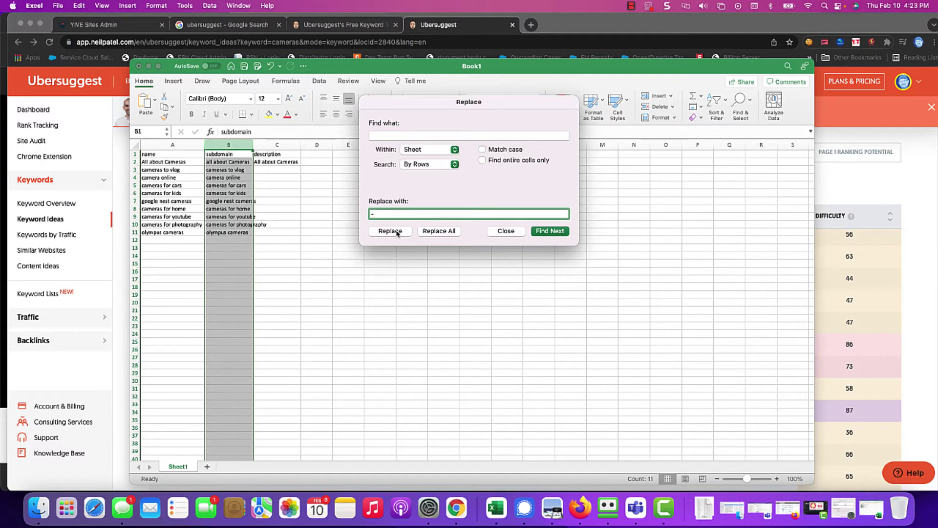
pyautogui.click(431, 231)
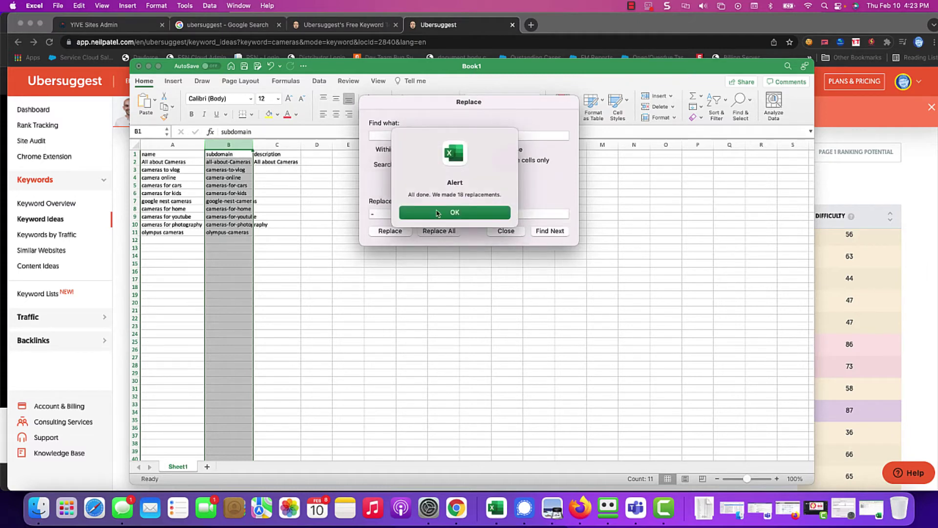
pyautogui.click(438, 213)
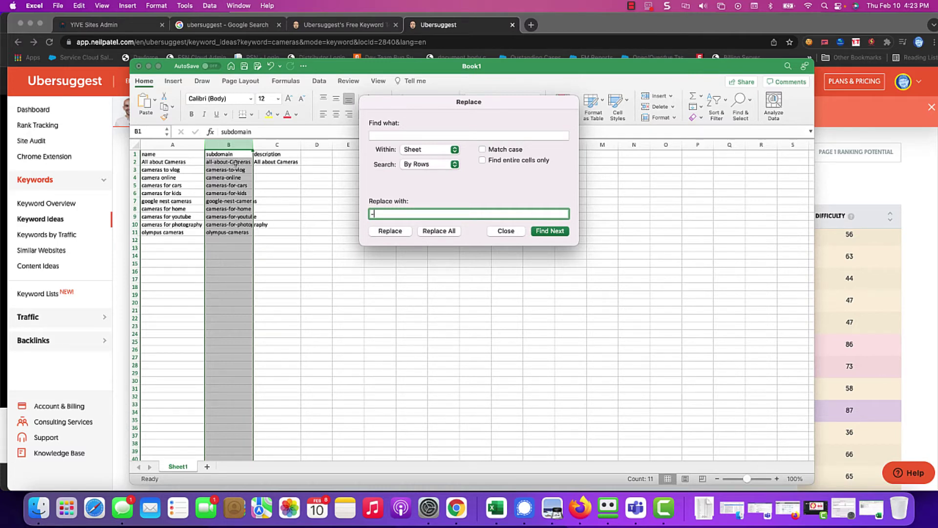
pyautogui.click(498, 229)
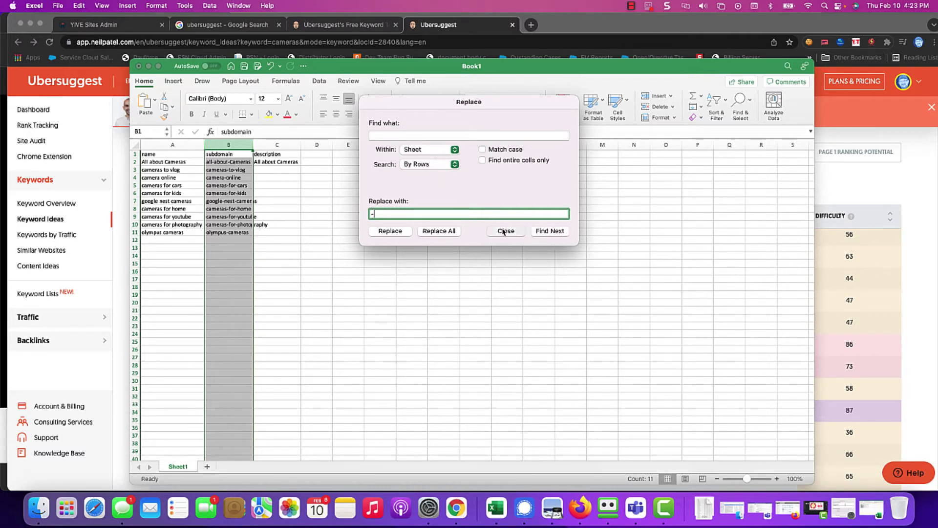
# Step: Correct the subdomain in B2 to "all-about-cameras" and widen the subdomain column to fit its longest entries
pyautogui.click(234, 162)
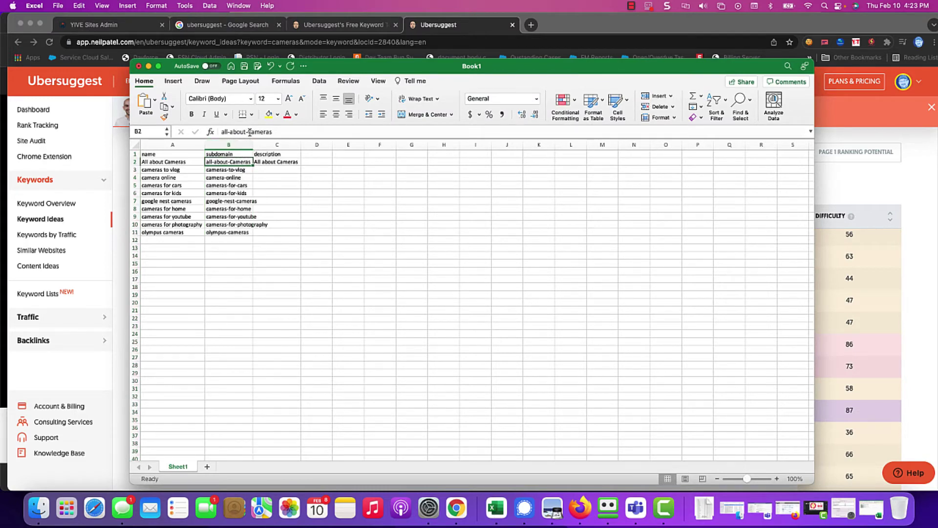
pyautogui.click(250, 131)
pyautogui.press('BackSpace')
pyautogui.write('c')
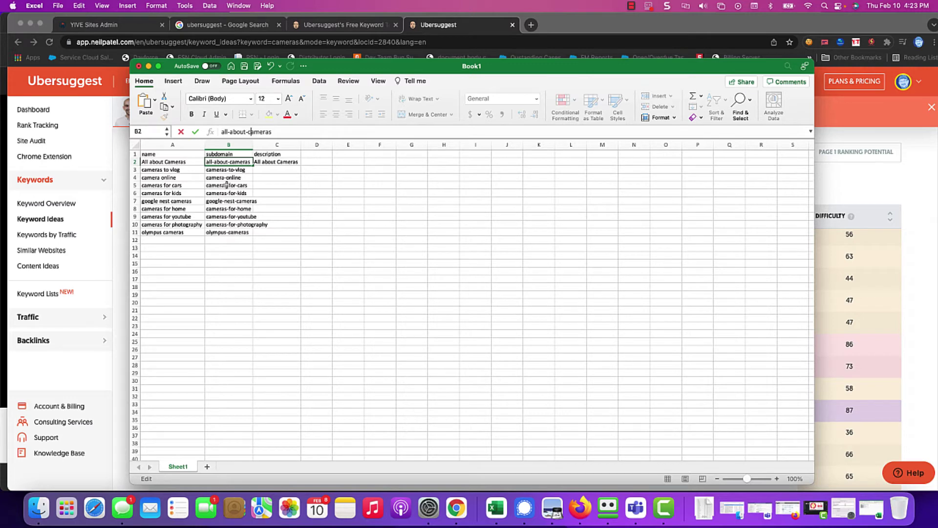
pyautogui.click(253, 143)
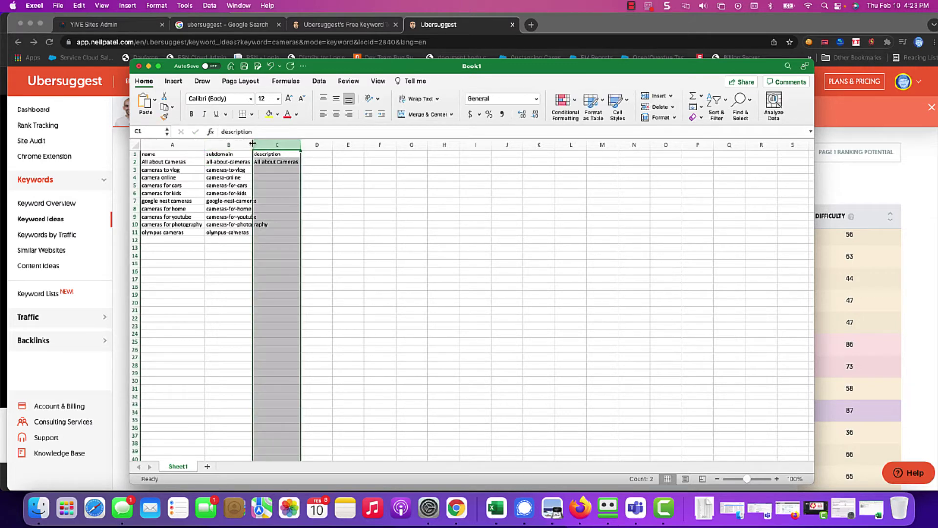
pyautogui.moveTo(253, 144); pyautogui.dragTo(270, 143)
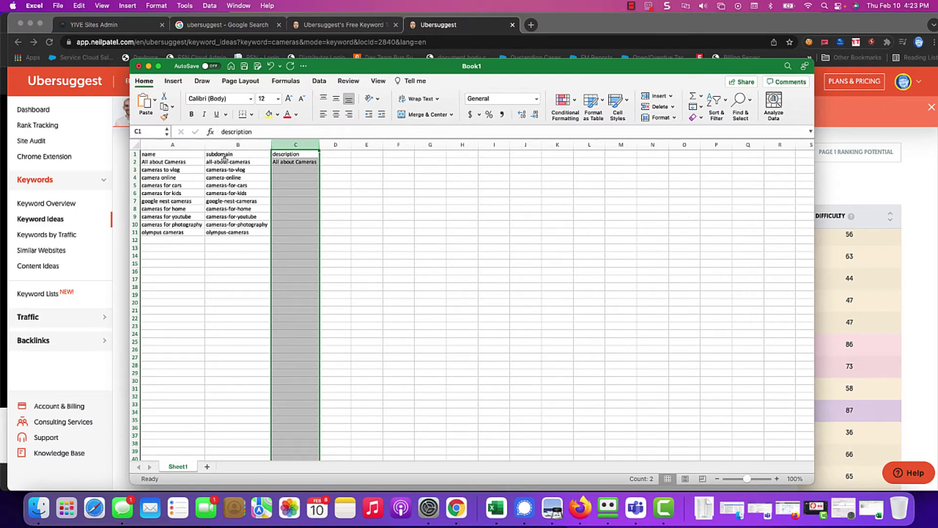
# Step: Copy the names in A2:A11 into the description column at C2:C11, overwriting the existing entry
pyautogui.moveTo(225, 162); pyautogui.dragTo(231, 229)
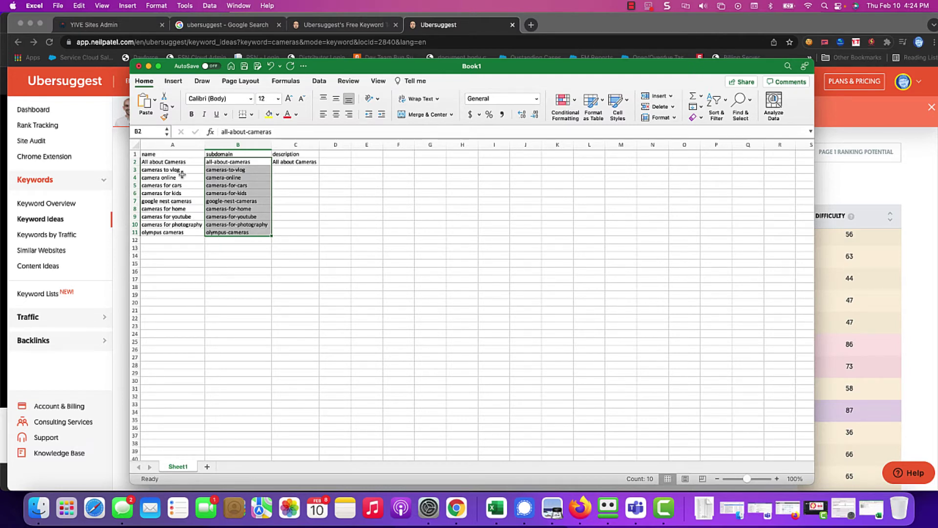
pyautogui.moveTo(180, 161); pyautogui.dragTo(181, 233)
pyautogui.press('super+c')
pyautogui.moveTo(294, 163); pyautogui.dragTo(299, 232)
pyautogui.press('super+v')
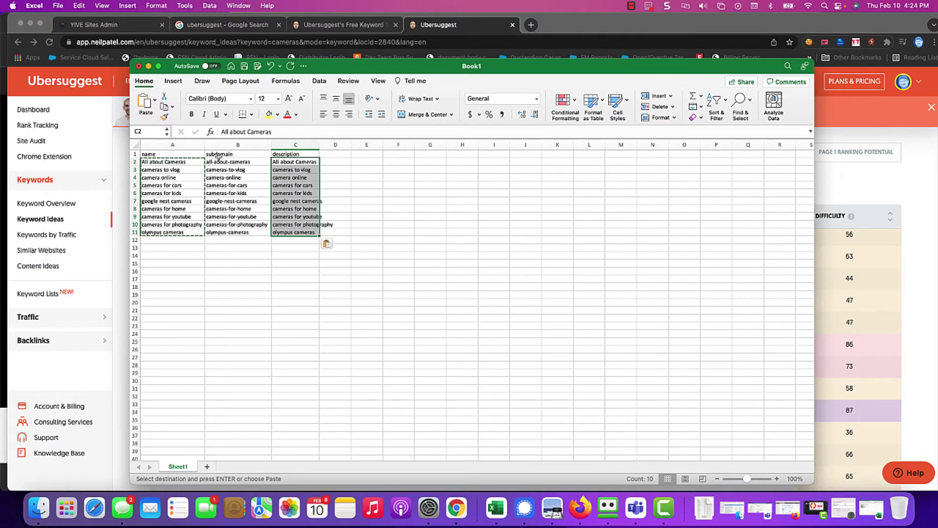
# Step: Save the workbook to Downloads as "camera-blogs-to-make-2-10-2022" in CSV UTF-8 (Comma delimited) format
pyautogui.click(258, 68)
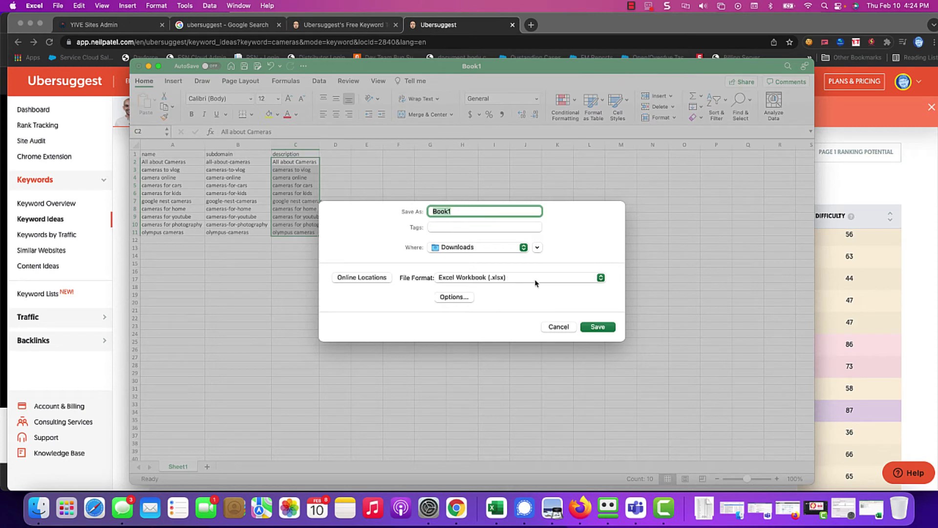
pyautogui.click(569, 283)
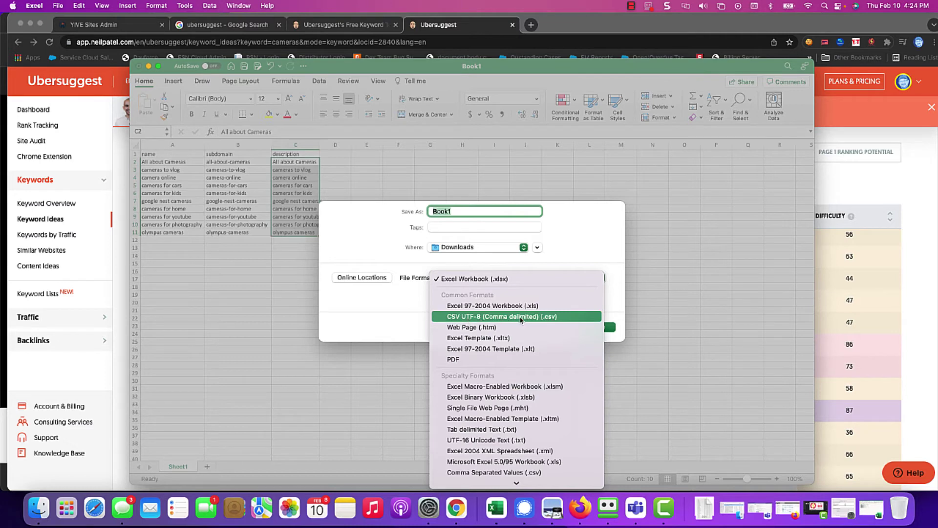
pyautogui.click(550, 319)
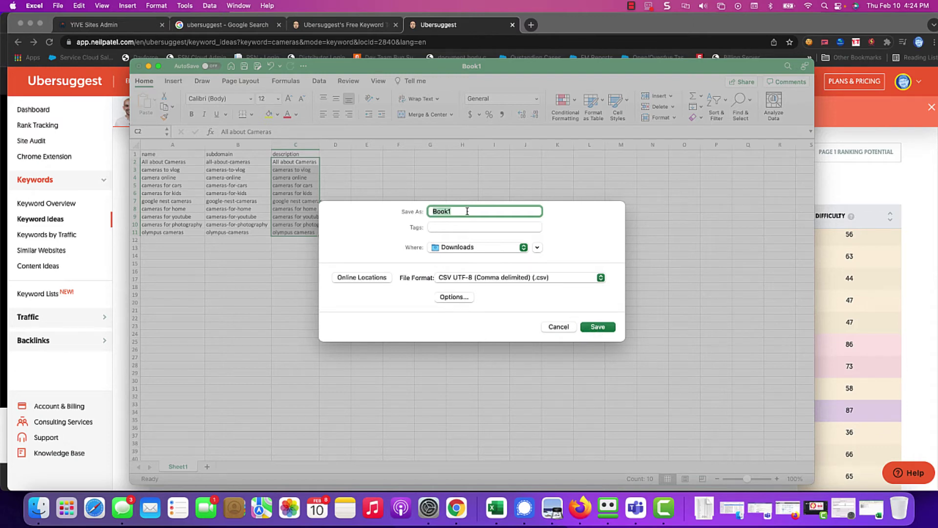
pyautogui.write('camera-blogs-to-make-2-10-2022')
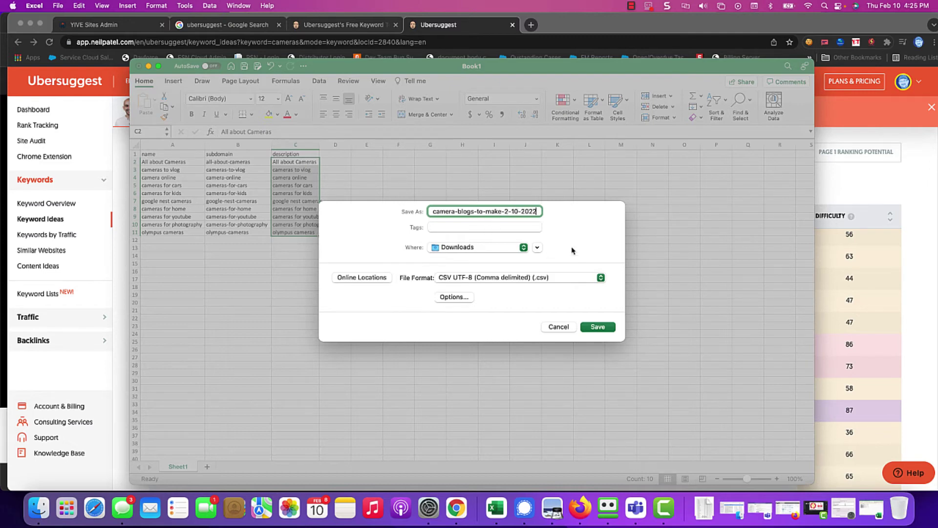
pyautogui.click(599, 328)
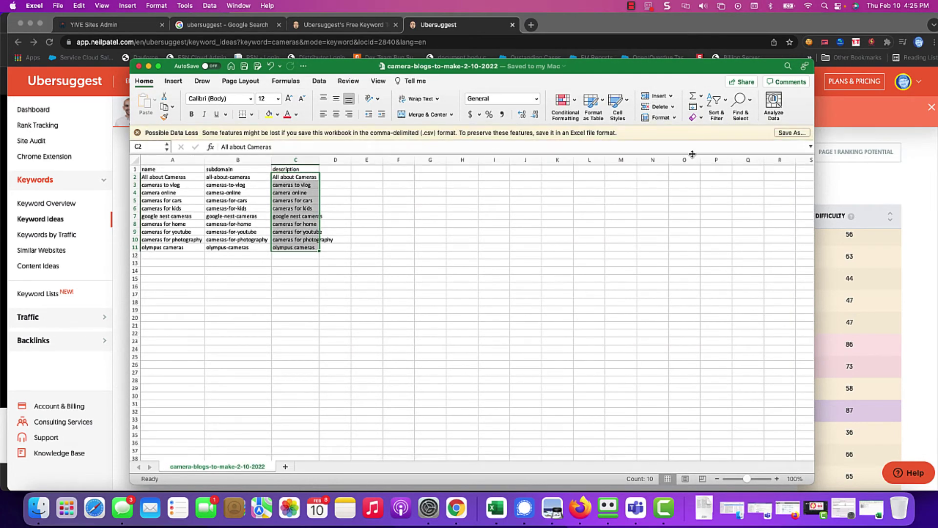
# Step: Switch to YIVE Sites Admin in Chrome, open the blog generator extension's theme list, and select American Classic and Default
pyautogui.click(149, 67)
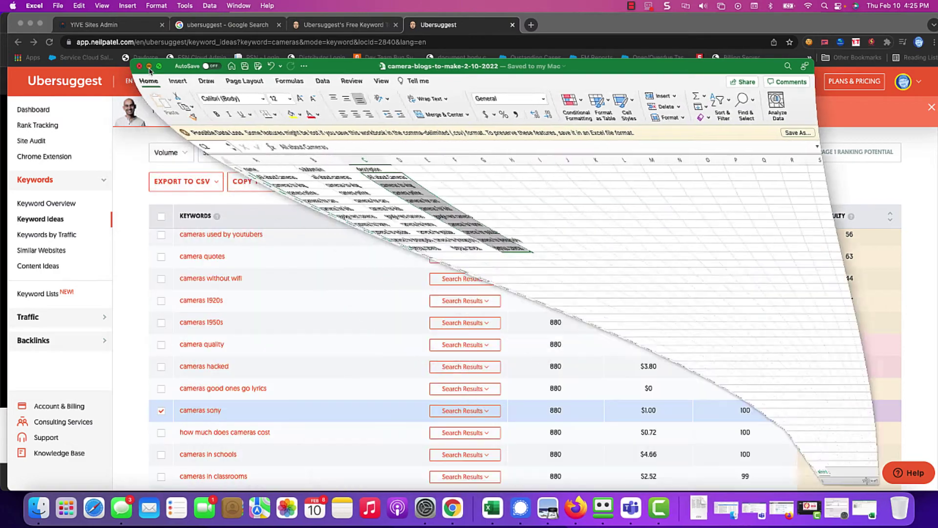
pyautogui.click(109, 24)
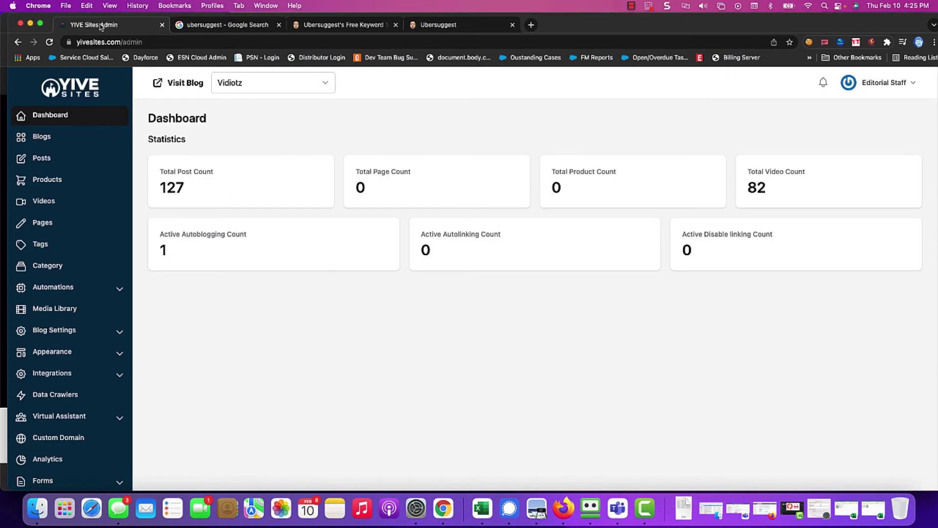
pyautogui.click(873, 43)
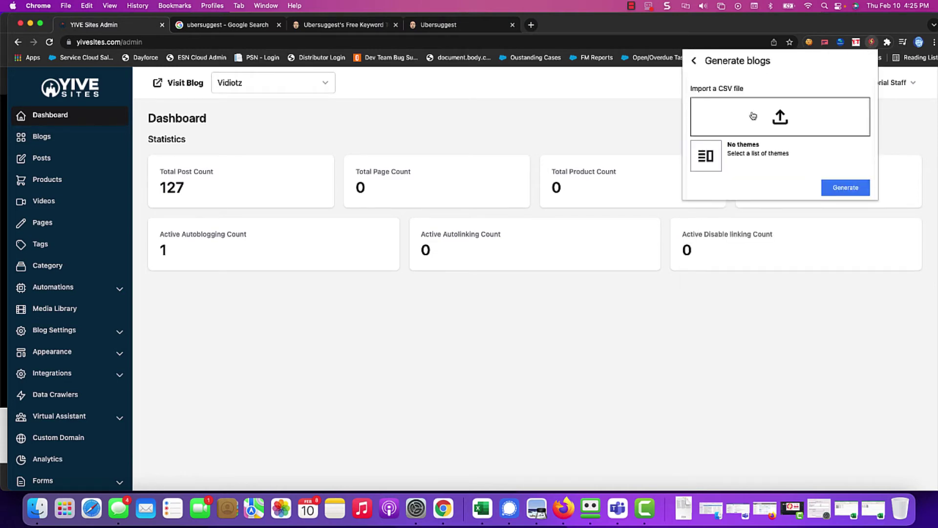
pyautogui.click(713, 155)
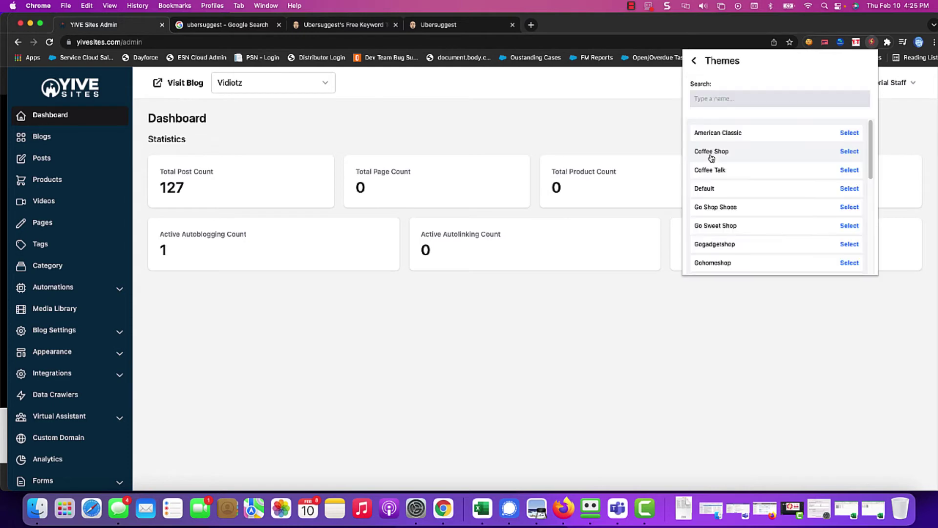
pyautogui.click(849, 134)
pyautogui.click(850, 191)
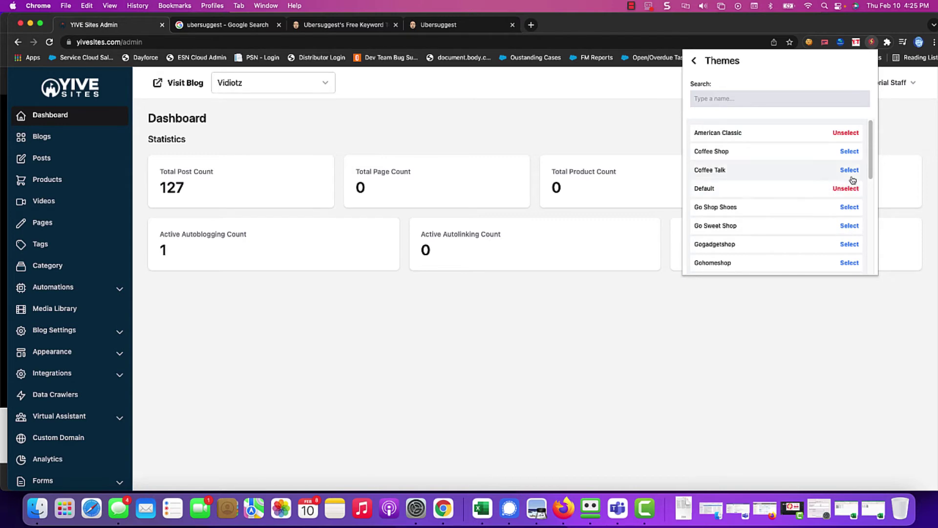
# Step: Add the themes Gowatch, How To, Journal, Magazine Sports, Magazine5, Minimalism, Red Wine and Rogue Magazine to the selection
pyautogui.moveTo(871, 166); pyautogui.dragTo(874, 224)
pyautogui.click(849, 138)
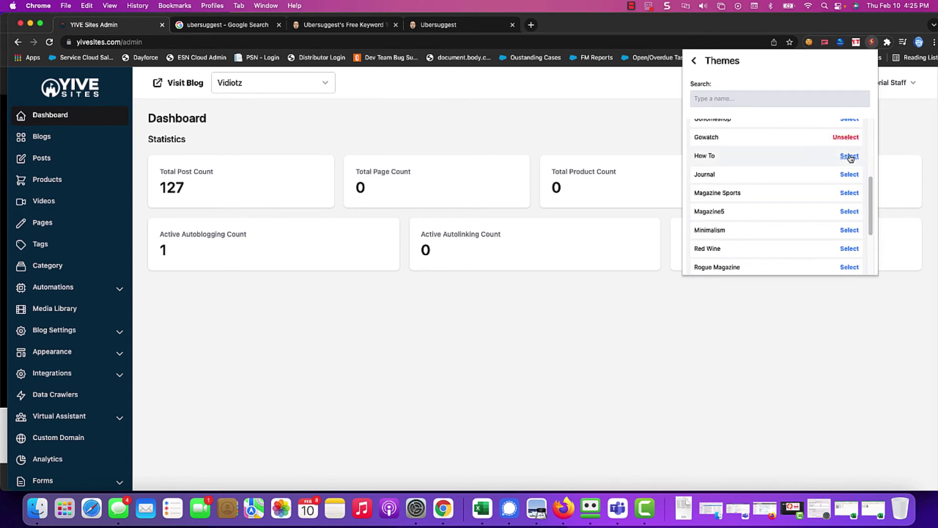
pyautogui.click(850, 156)
pyautogui.click(850, 175)
pyautogui.click(851, 193)
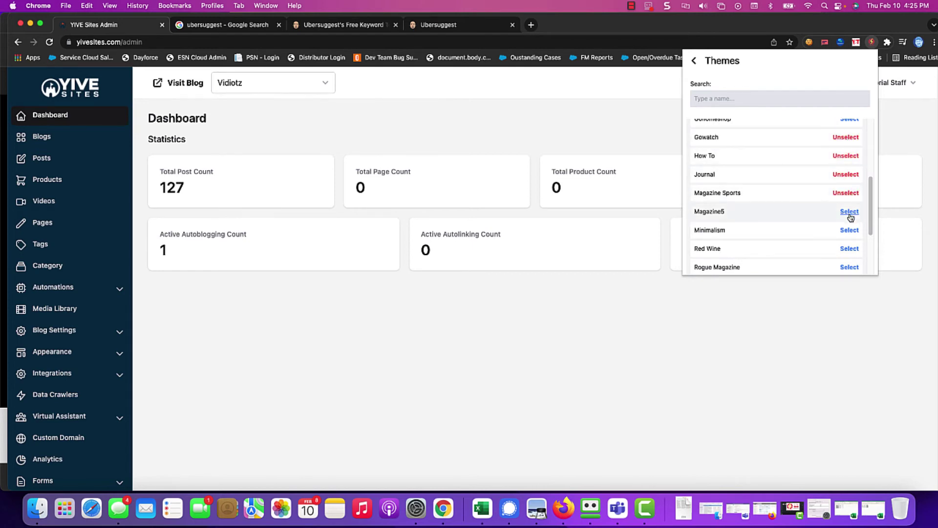
pyautogui.click(850, 211)
pyautogui.click(851, 231)
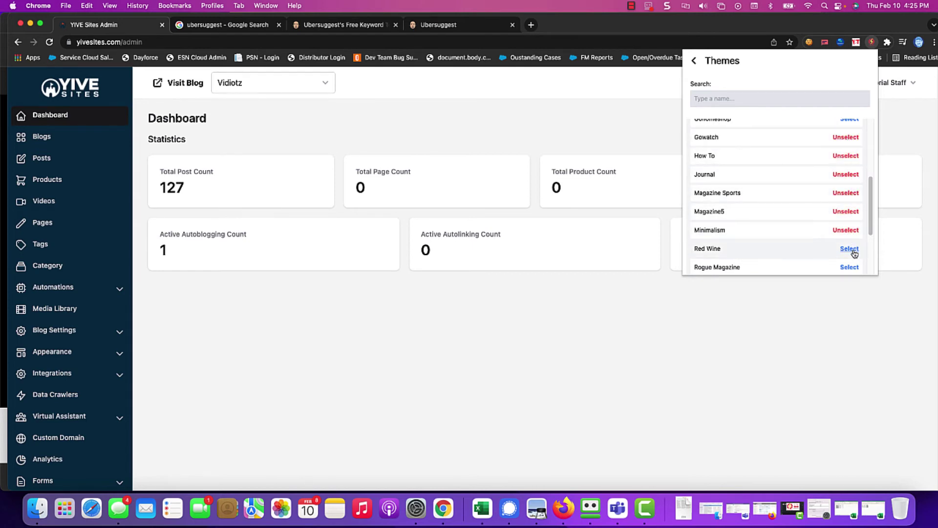
pyautogui.click(851, 249)
pyautogui.click(851, 267)
# Step: Add the themes Stillness, Sunset and Yivesite Peaceful to the selection and return to the Generate blogs screen
pyautogui.scroll(-3, 831, 245)
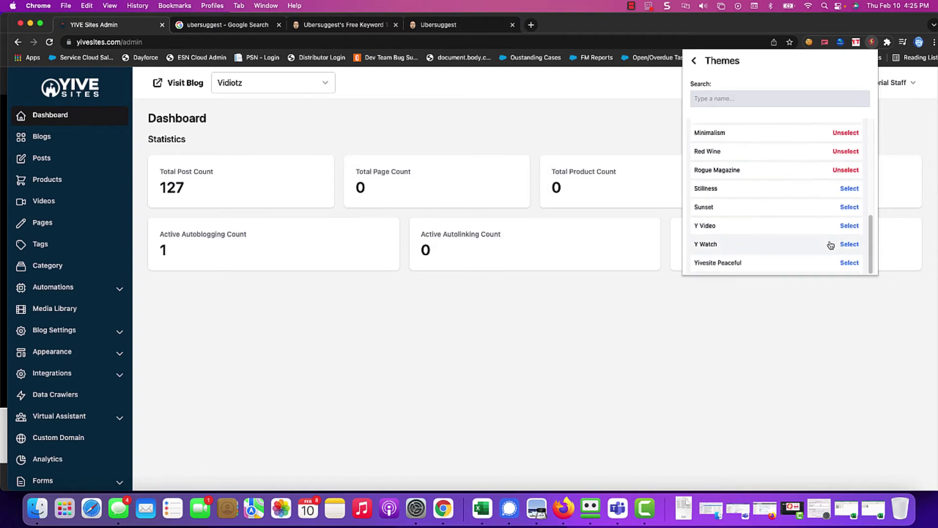
pyautogui.click(849, 189)
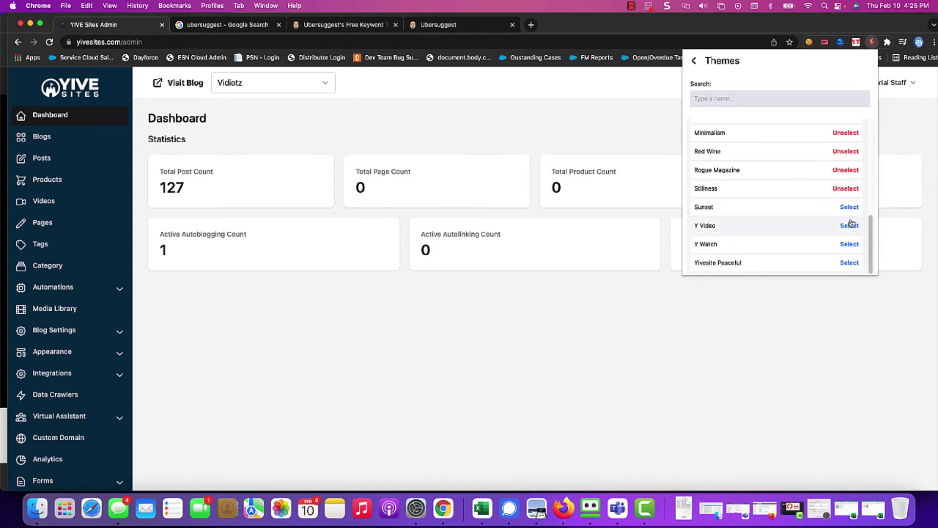
pyautogui.click(850, 207)
pyautogui.click(849, 263)
pyautogui.click(694, 62)
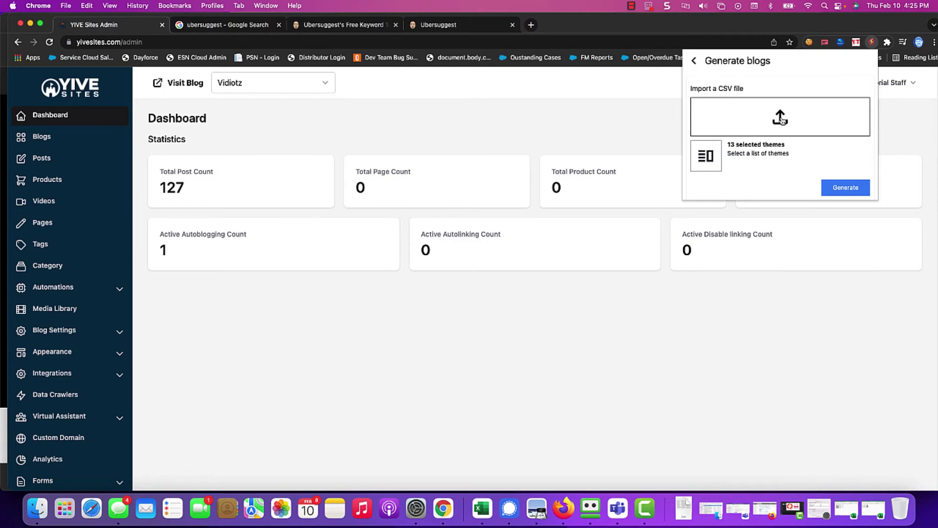
# Step: Import the "camera-blogs-to-make-2-10-2022" CSV file from Downloads and generate the blogs from it
pyautogui.click(781, 119)
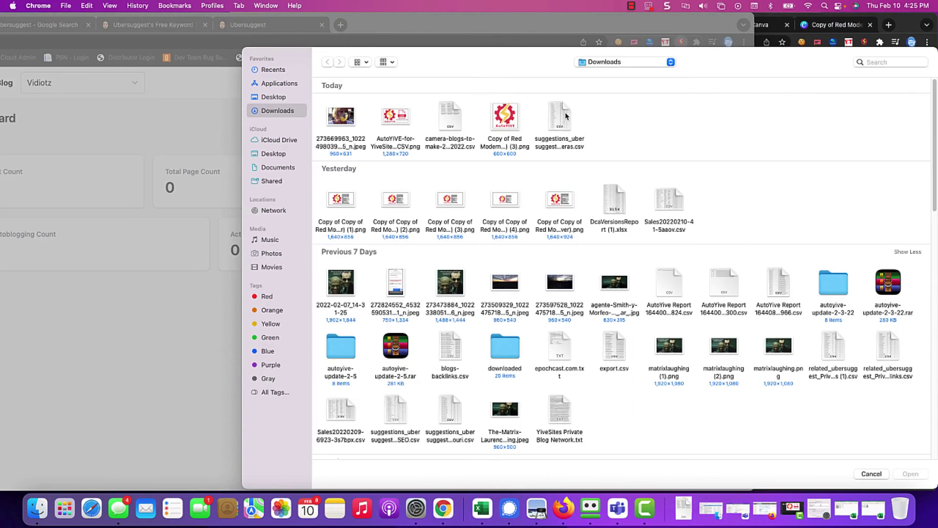
pyautogui.click(451, 128)
pyautogui.doubleClick(451, 128)
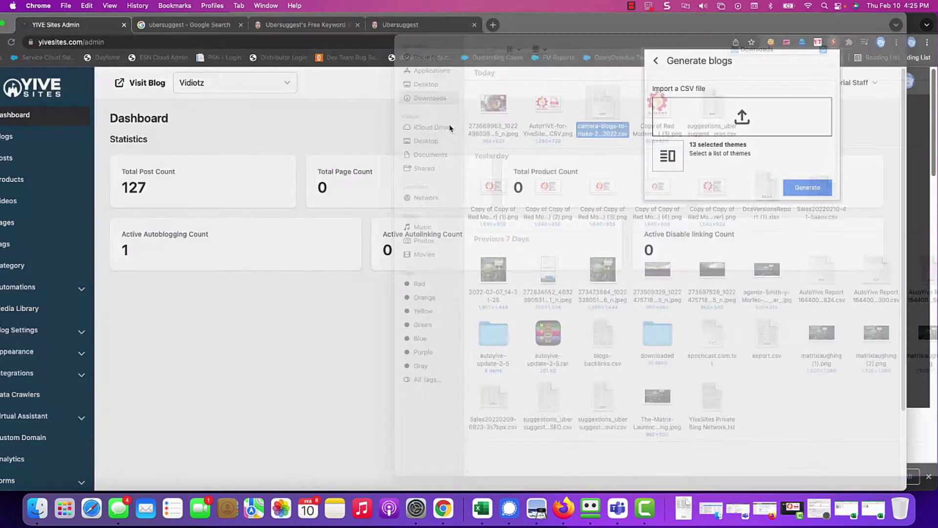
pyautogui.click(851, 189)
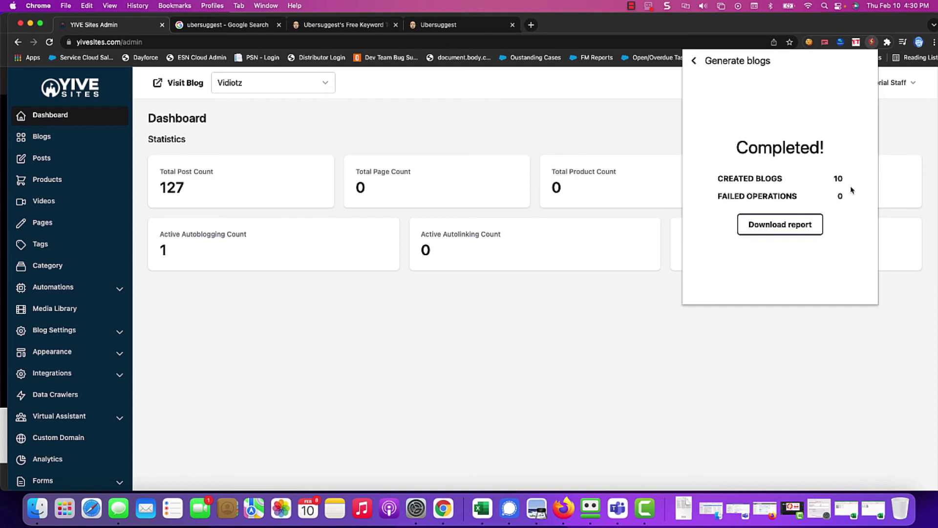
# Step: Download the blog generation report, open it in Excel to review the created blogs' URLs, and minimize it
pyautogui.click(781, 225)
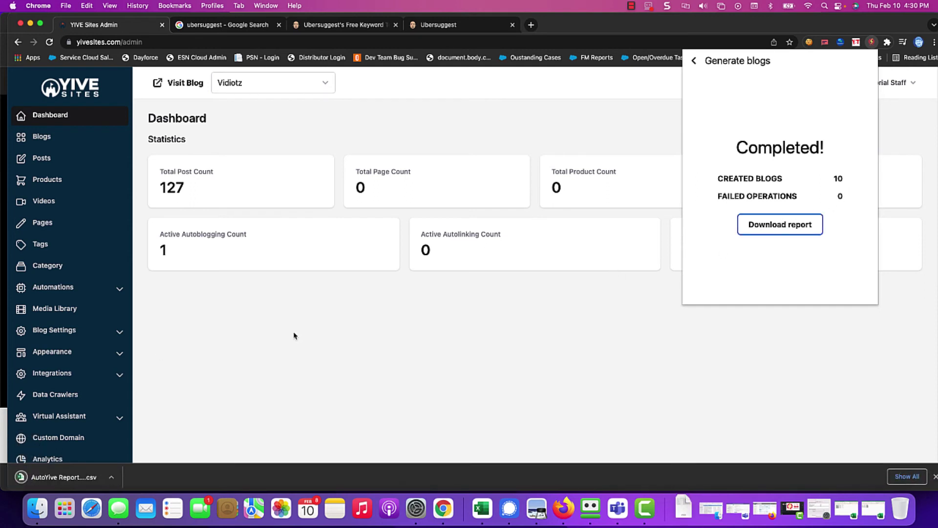
pyautogui.click(64, 477)
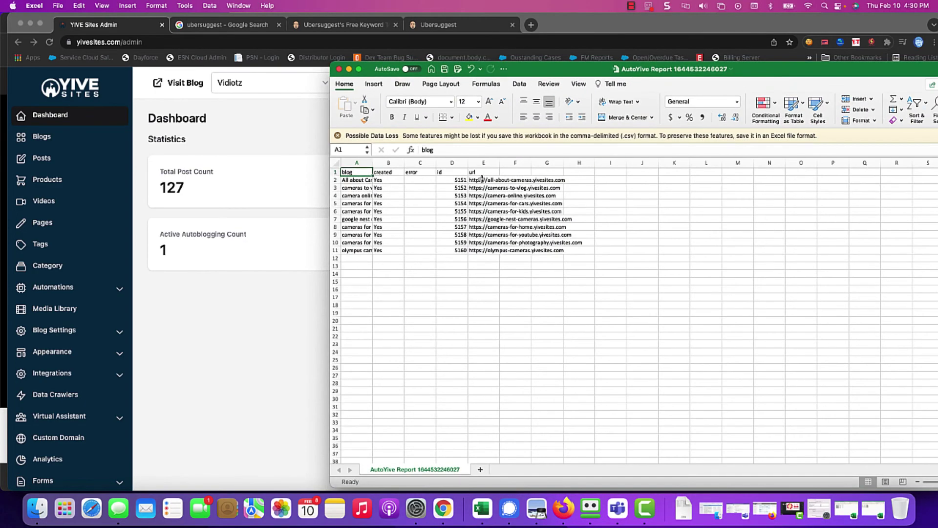
pyautogui.moveTo(482, 180); pyautogui.dragTo(482, 250)
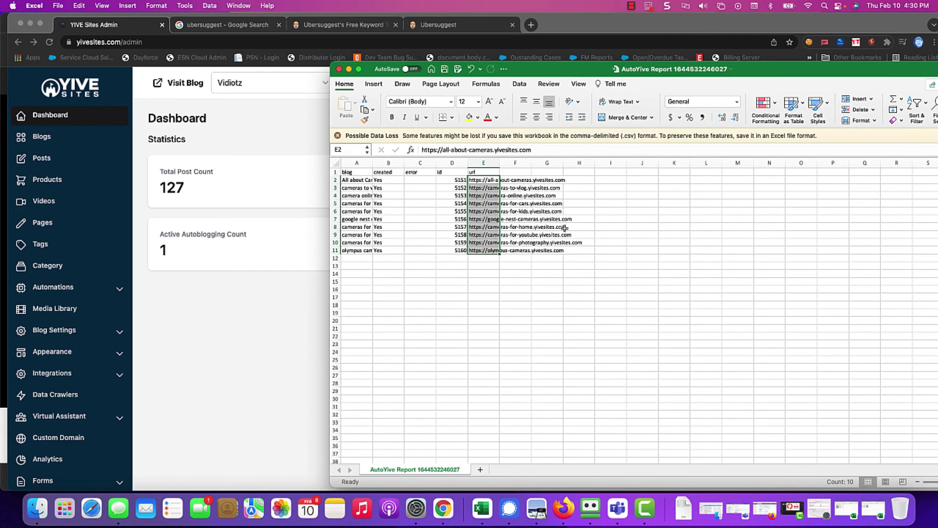
pyautogui.doubleClick(851, 72)
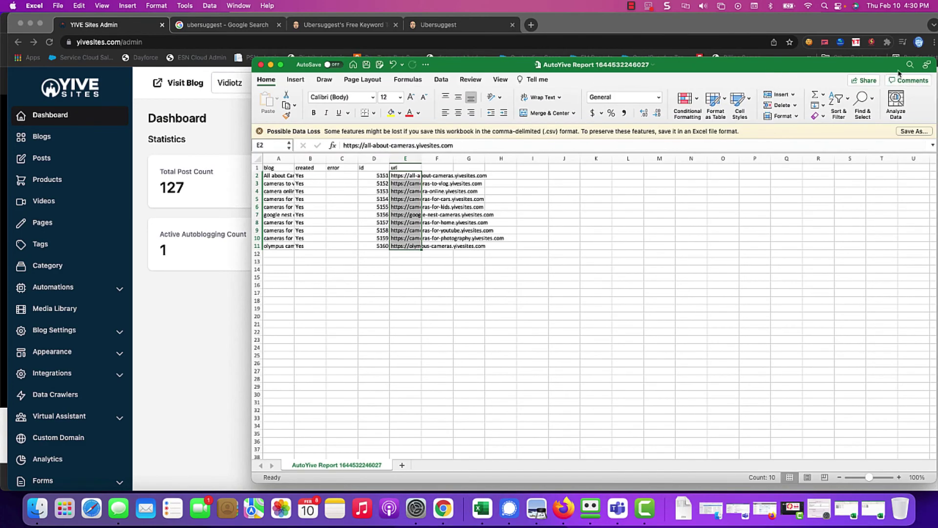
pyautogui.click(271, 65)
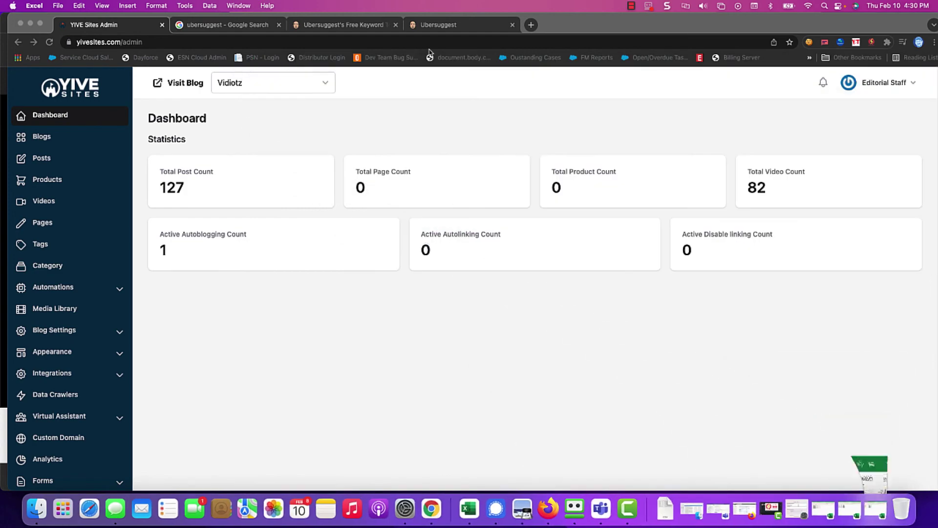
# Step: Open Google Sheets in a new browser tab and create a blank spreadsheet
pyautogui.click(531, 29)
pyautogui.write('she')
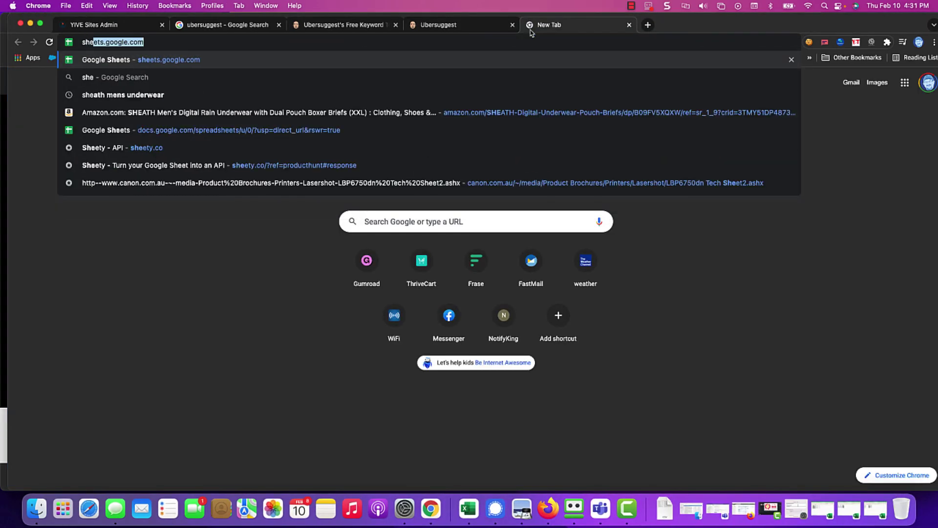
pyautogui.write('et')
pyautogui.press('Return')
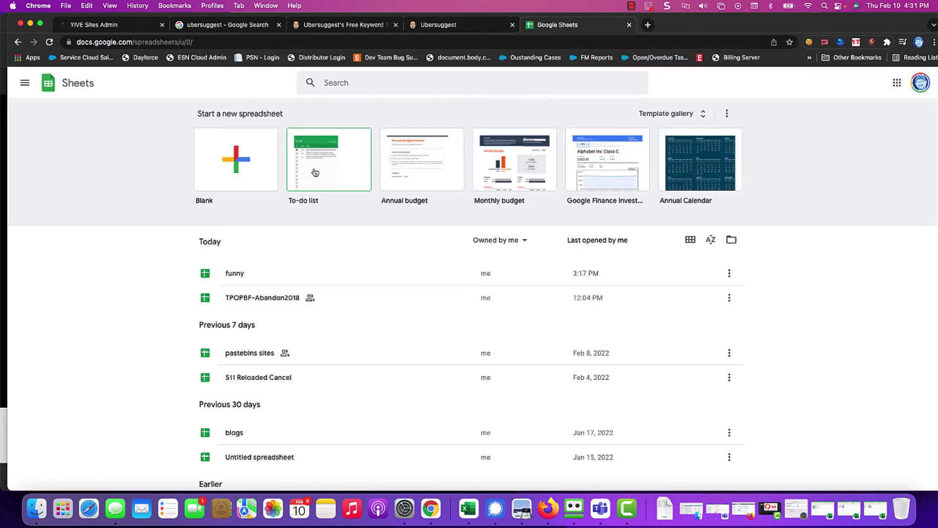
pyautogui.click(230, 157)
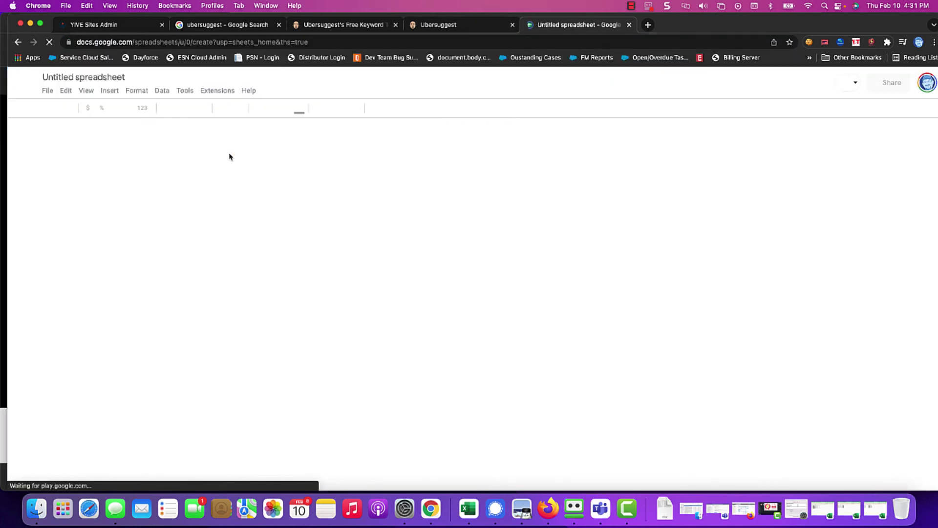
# Step: Copy the name, subdomain and description table (A1:C11) from the camera-blogs-to-make-2-10-2022 file in Excel into cell A1 of the blank Google Sheets spreadsheet
pyautogui.click(470, 510)
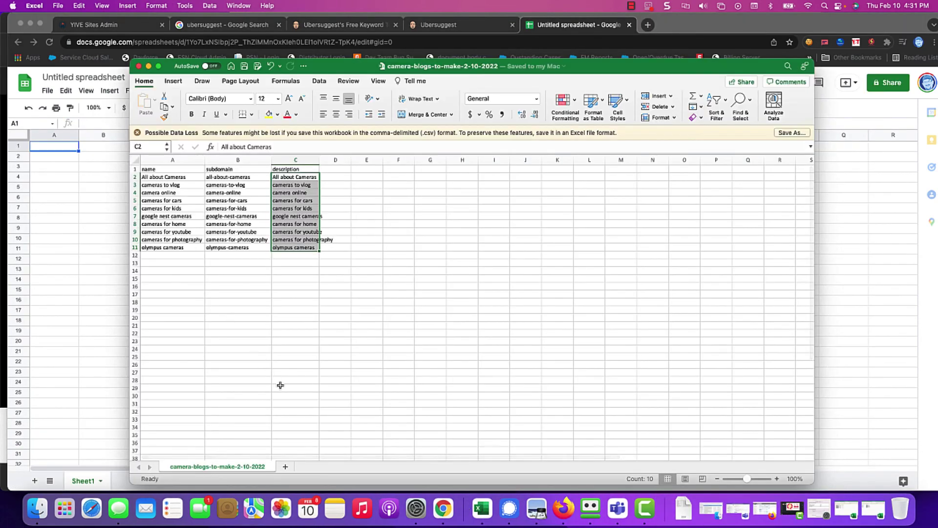
pyautogui.moveTo(287, 248); pyautogui.dragTo(146, 169)
pyautogui.press('super+c')
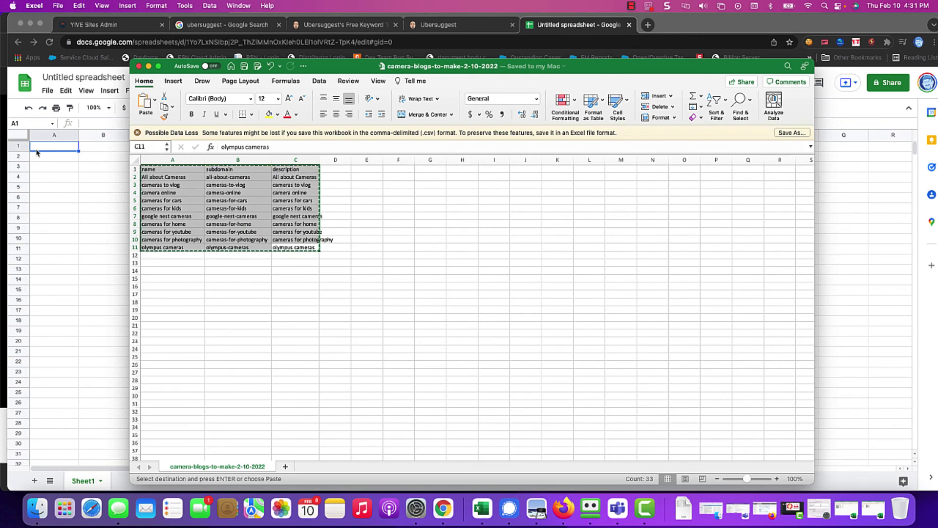
pyautogui.click(39, 150)
pyautogui.rightClick(40, 146)
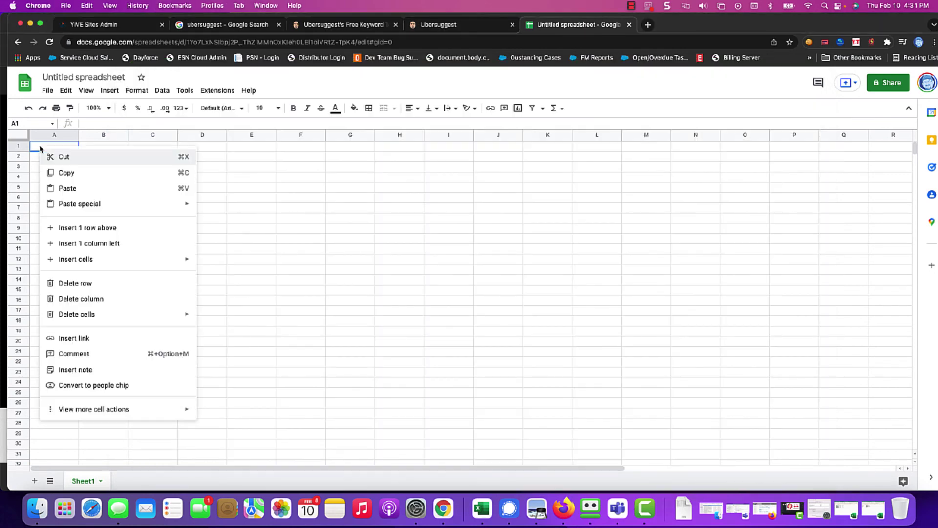
pyautogui.click(63, 189)
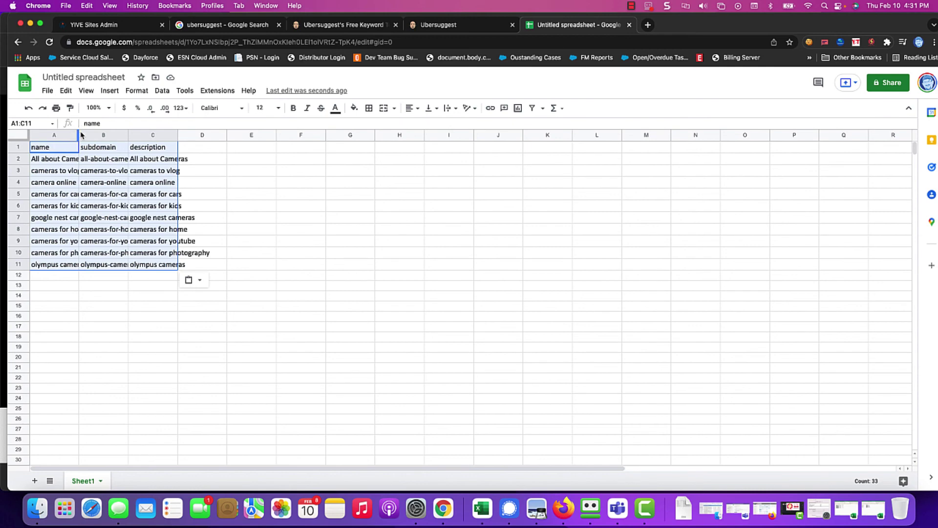
# Step: Fit all column widths to their contents and download the sheet as a Comma Separated Values (.csv) file
pyautogui.click(22, 136)
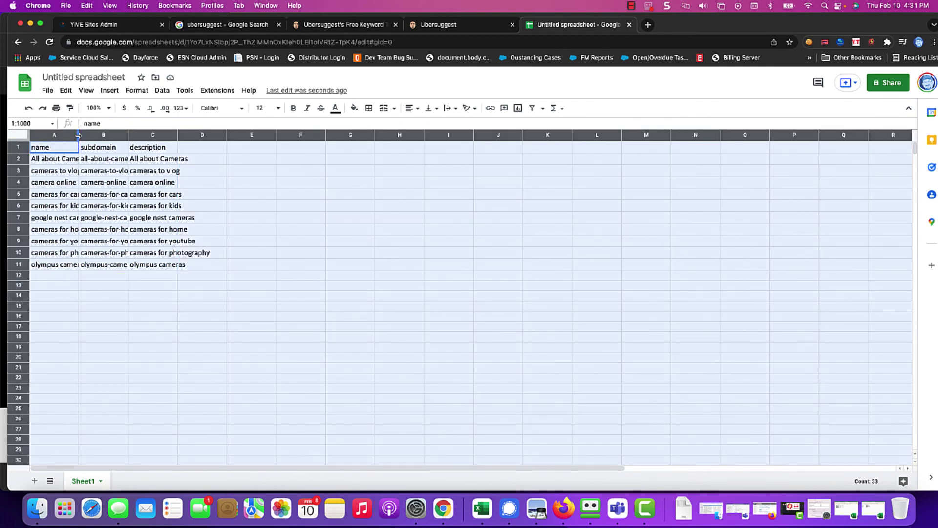
pyautogui.doubleClick(78, 135)
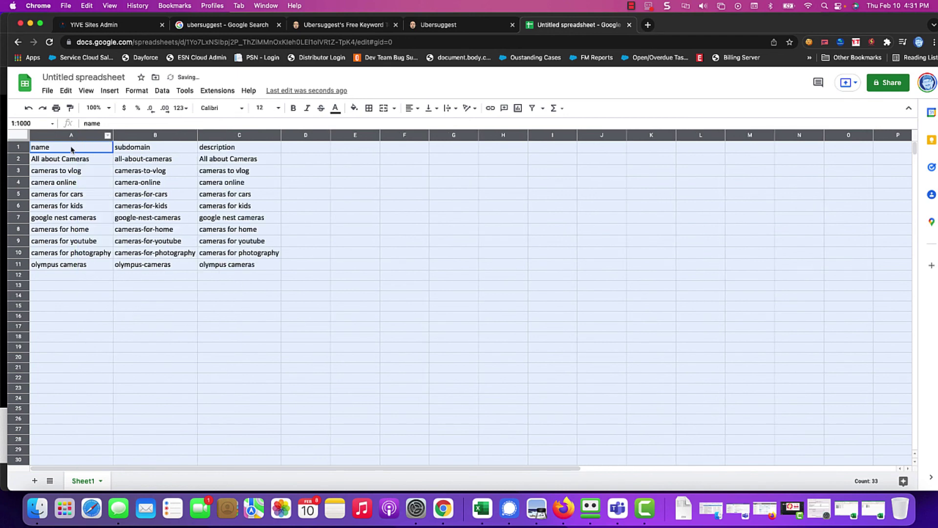
pyautogui.click(48, 91)
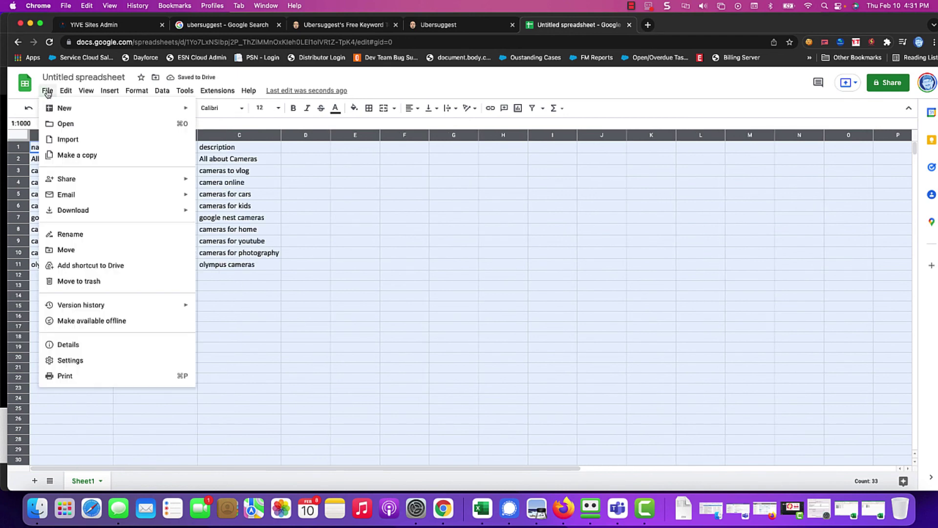
pyautogui.moveTo(116, 214)
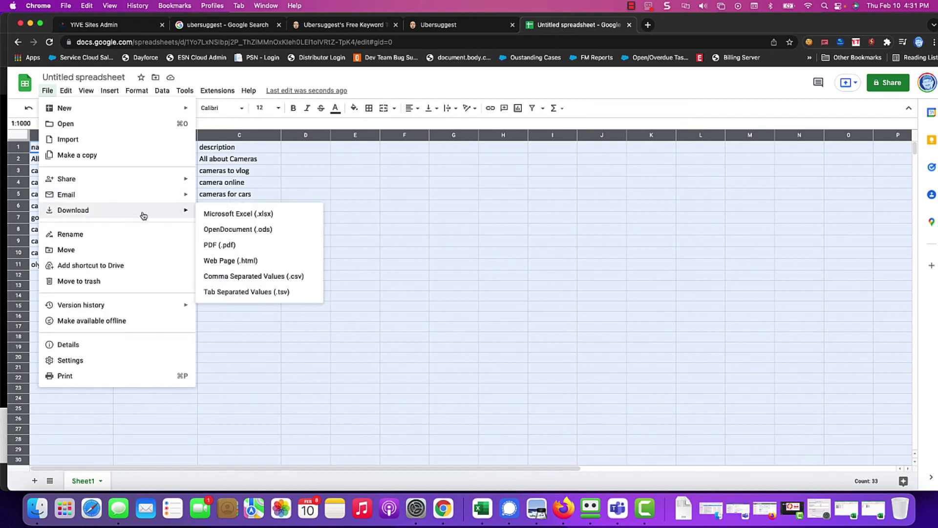
pyautogui.click(225, 277)
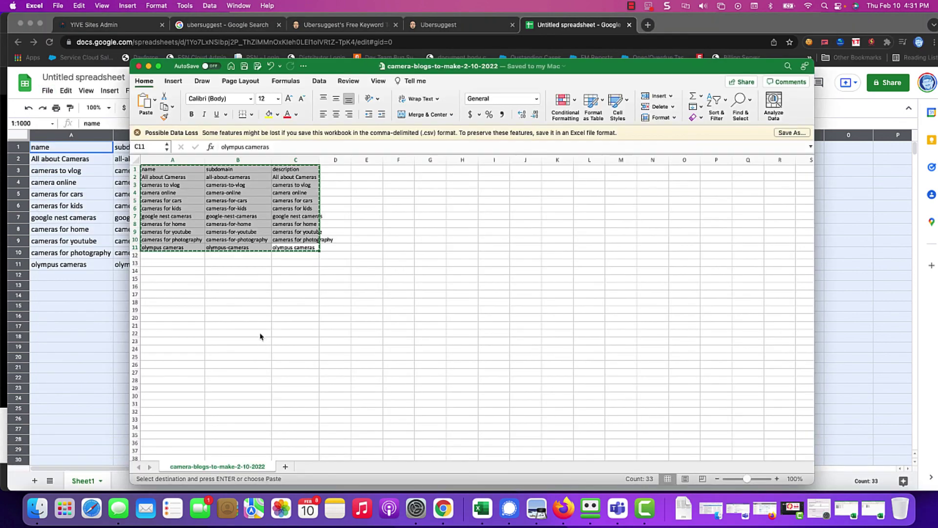
# Step: Review the downloaded CSV in Excel beside the original list, and return to the YIVE Sites admin dashboard in Chrome
pyautogui.hotkey('ctrl', 'Home')
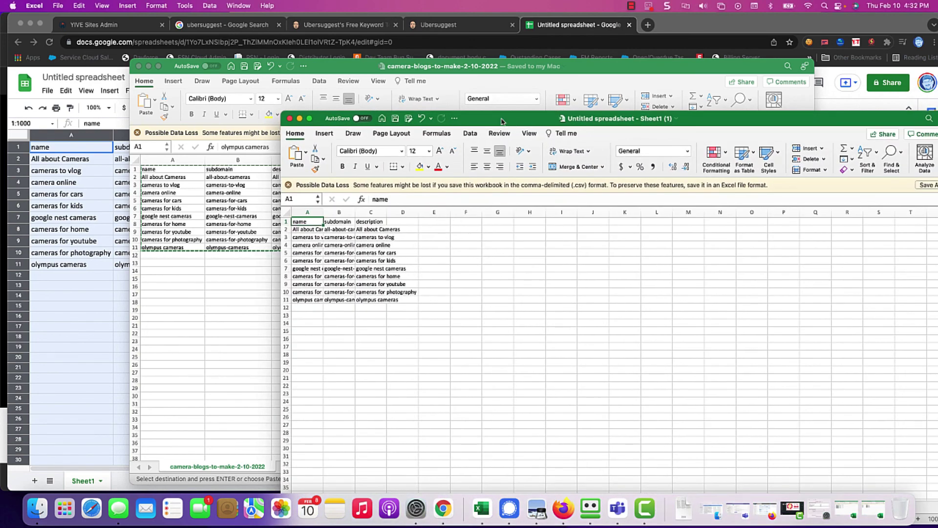
pyautogui.moveTo(502, 122); pyautogui.dragTo(414, 107)
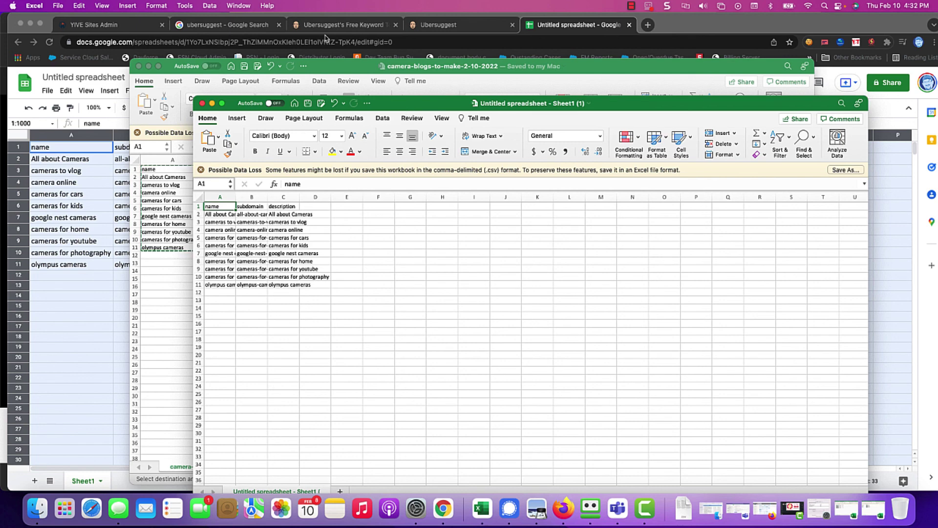
pyautogui.click(132, 28)
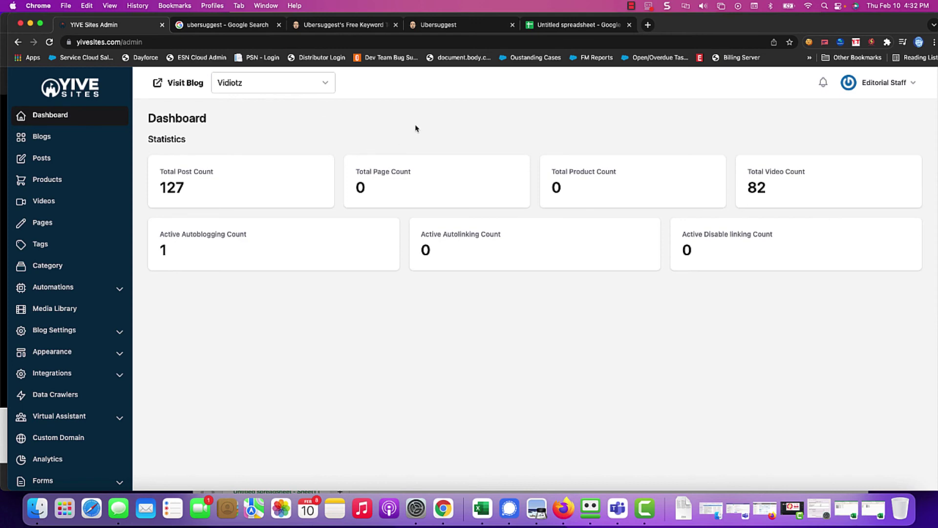